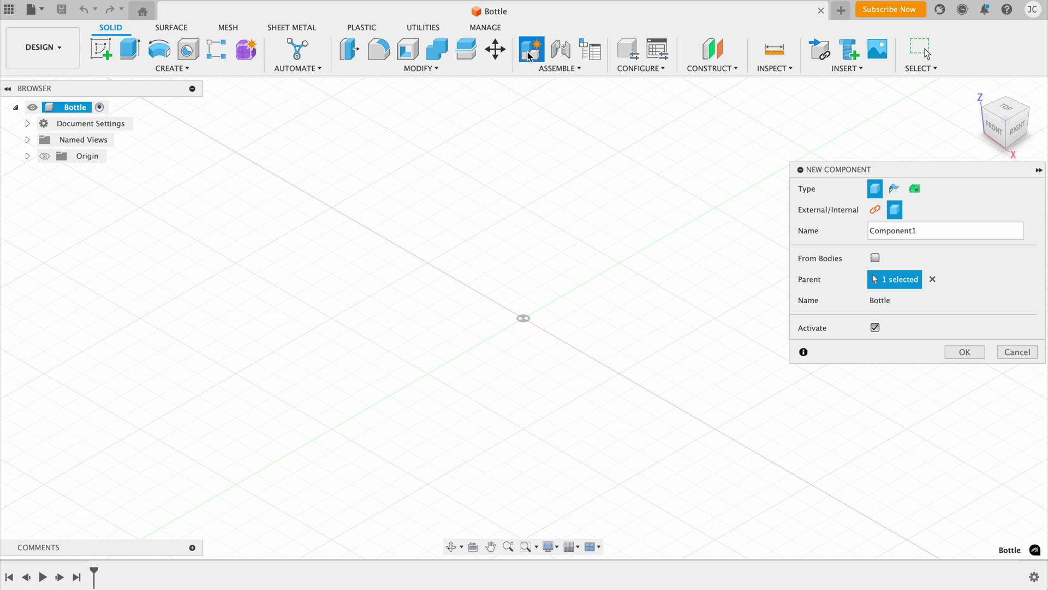
# - Create a new internal component named Bottle inside the top-level design
pyautogui.moveTo(929, 228); pyautogui.dragTo(871, 232)
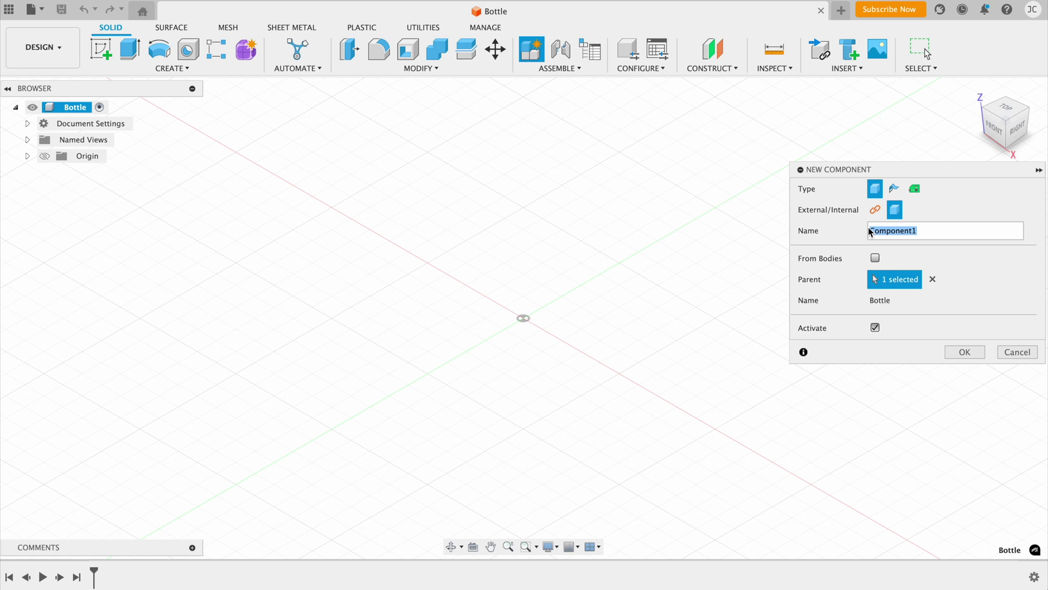
pyautogui.press('BackSpace')
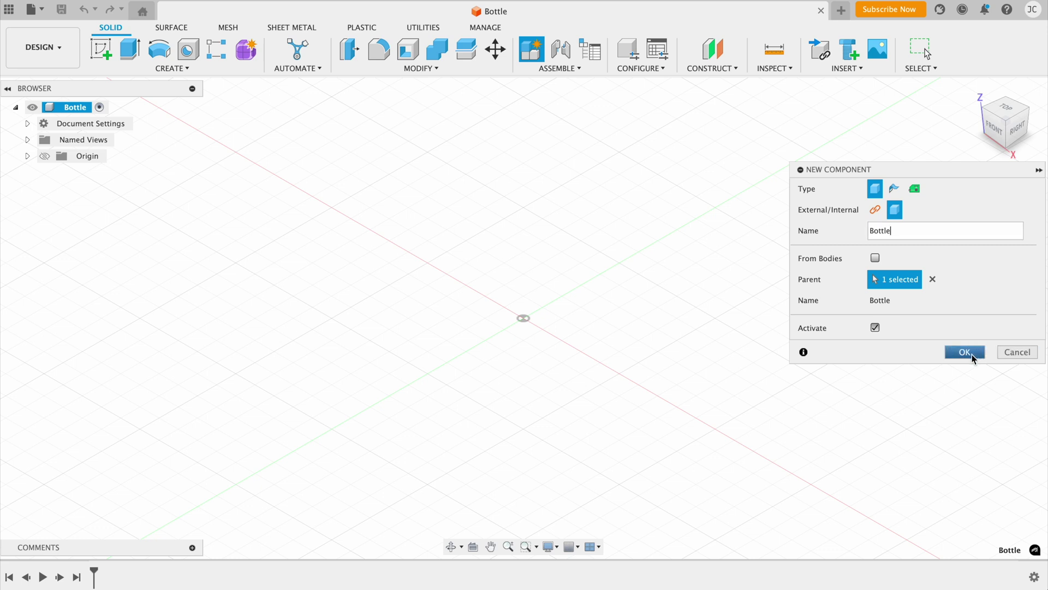
pyautogui.click(965, 353)
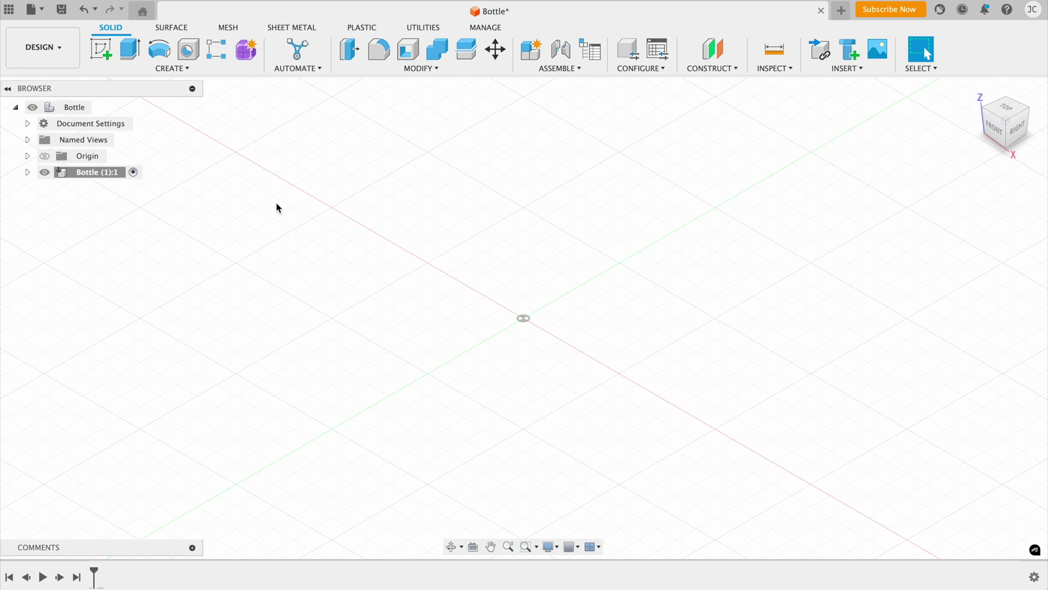
# - Start a sketch on the horizontal XY plane and draw a center rectangle from the origin, 75 mm wide and 60 mm high
pyautogui.click(105, 55)
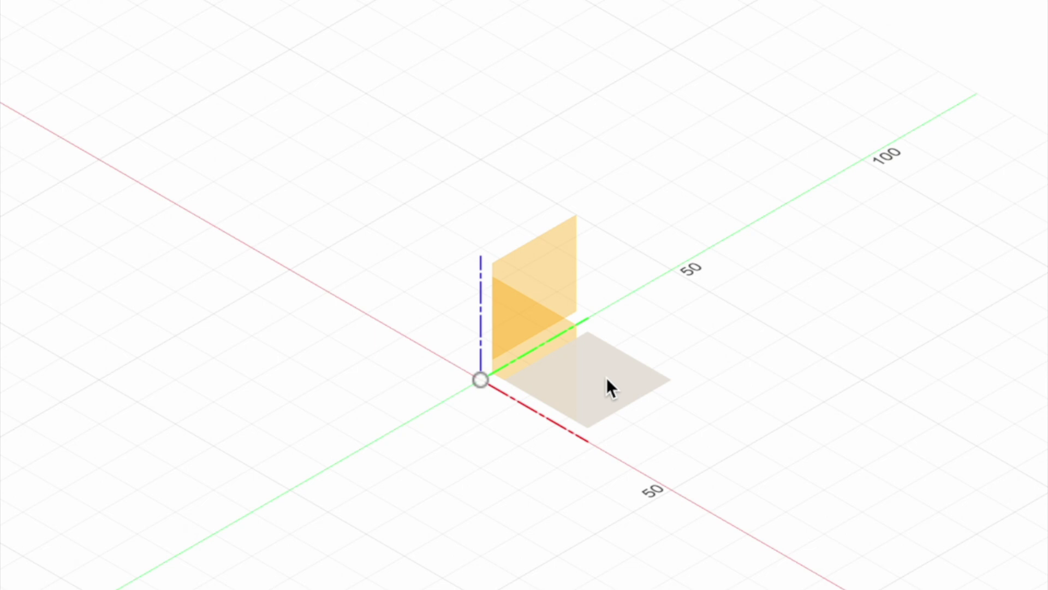
pyautogui.click(606, 378)
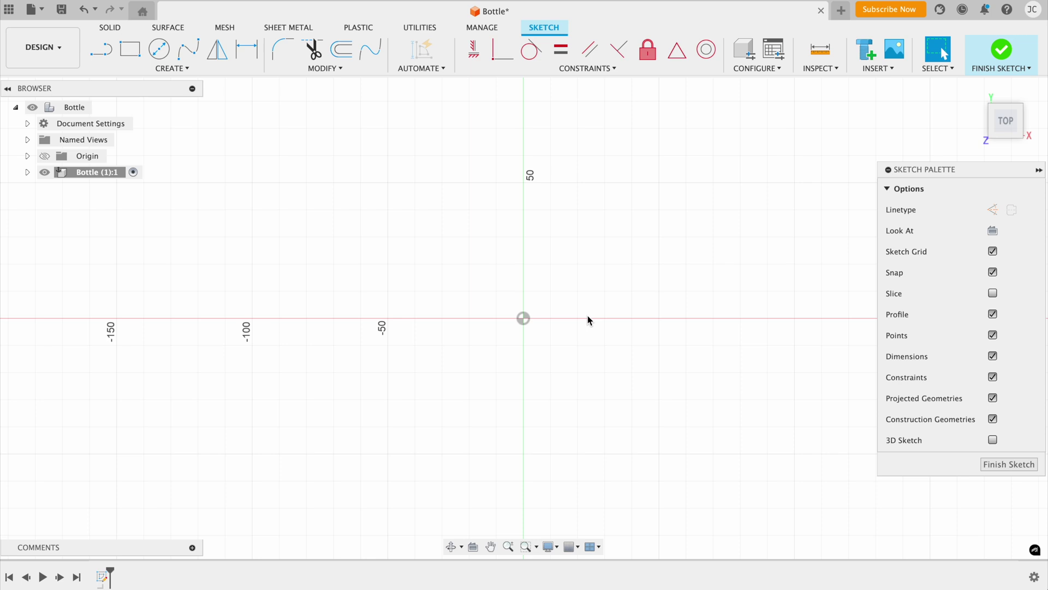
pyautogui.click(171, 69)
pyautogui.moveTo(219, 97)
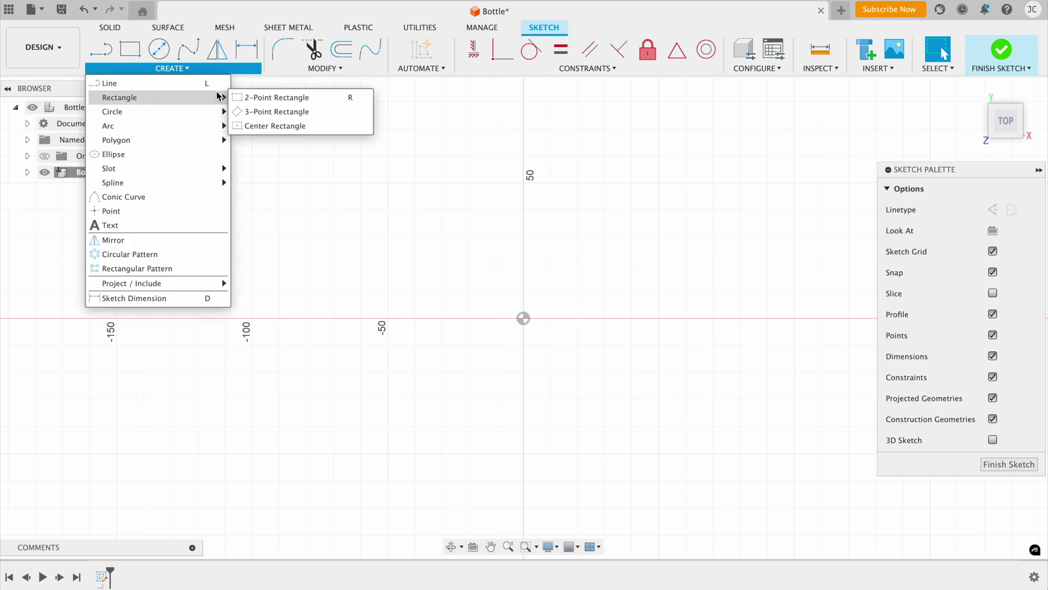
pyautogui.click(252, 125)
pyautogui.click(523, 317)
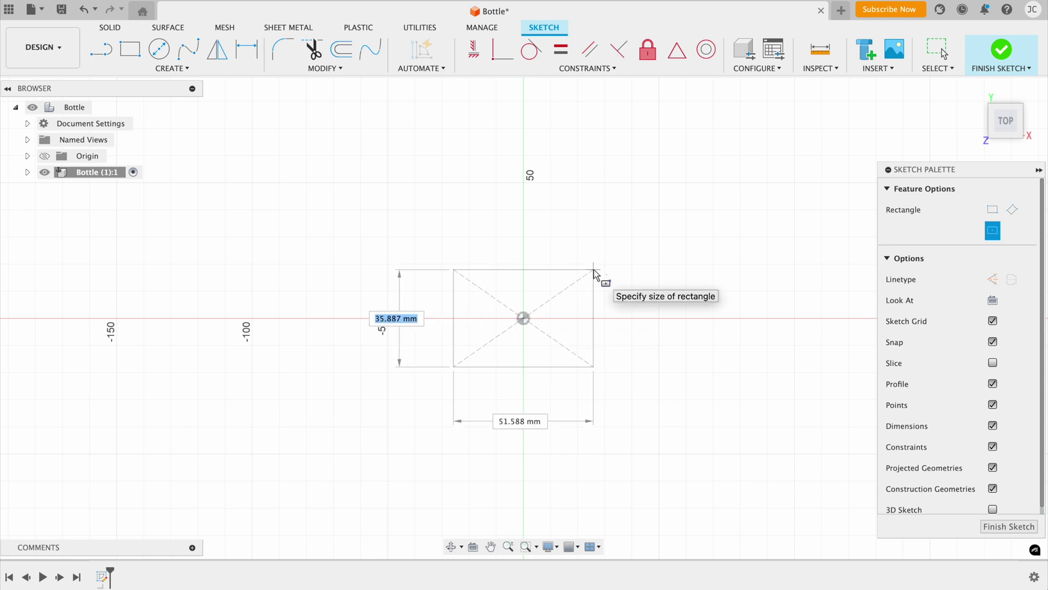
pyautogui.write('100')
pyautogui.write('60')
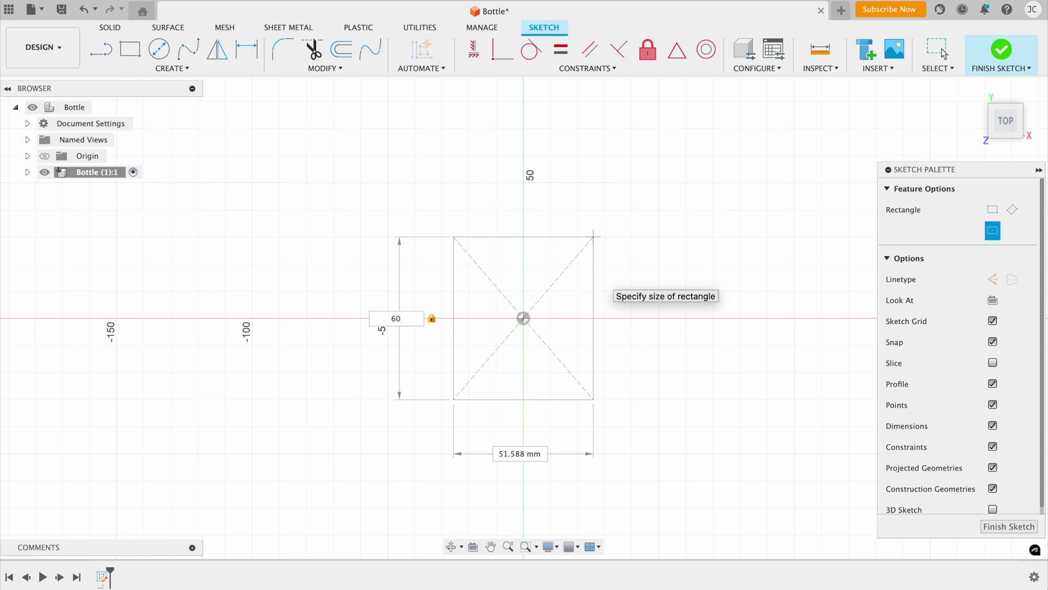
pyautogui.press('Tab')
pyautogui.write('75')
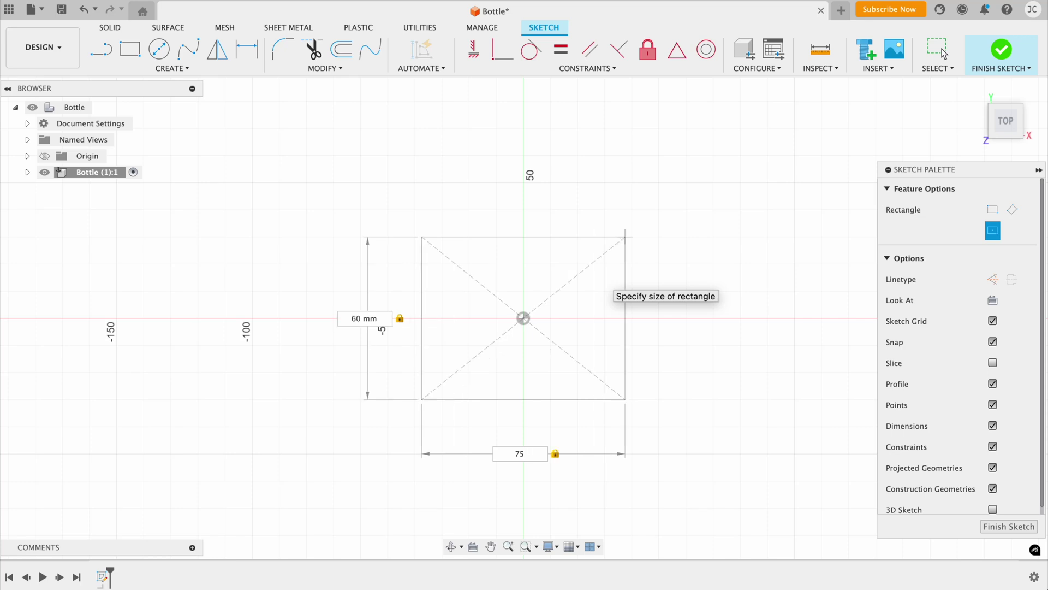
pyautogui.press('Return')
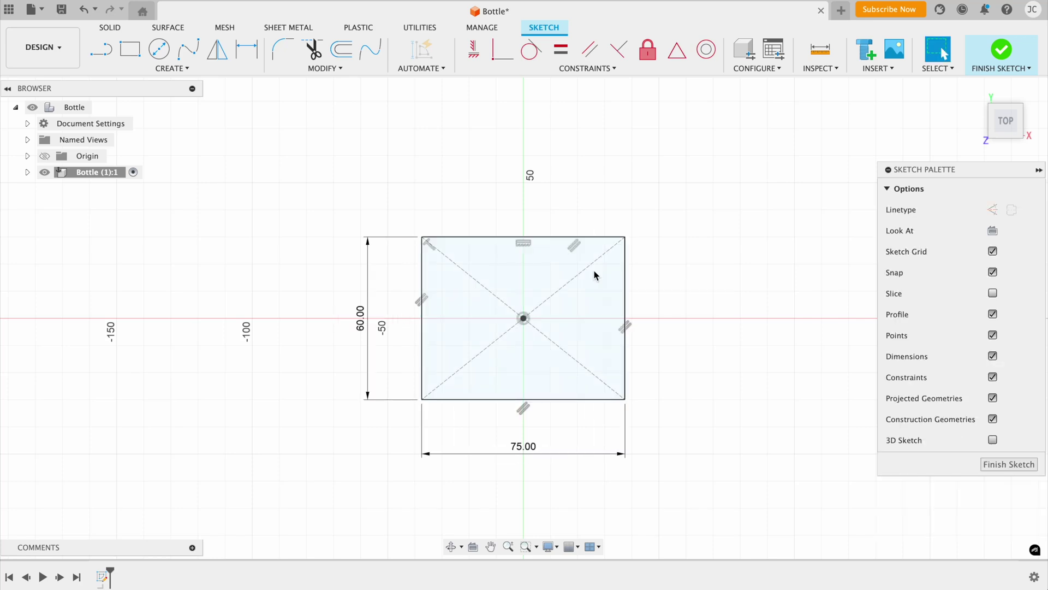
# - Round all four corners of the rectangle with 10 mm sketch fillets and finish the sketch
pyautogui.click(291, 53)
pyautogui.click(614, 244)
pyautogui.click(626, 255)
pyautogui.press('Return')
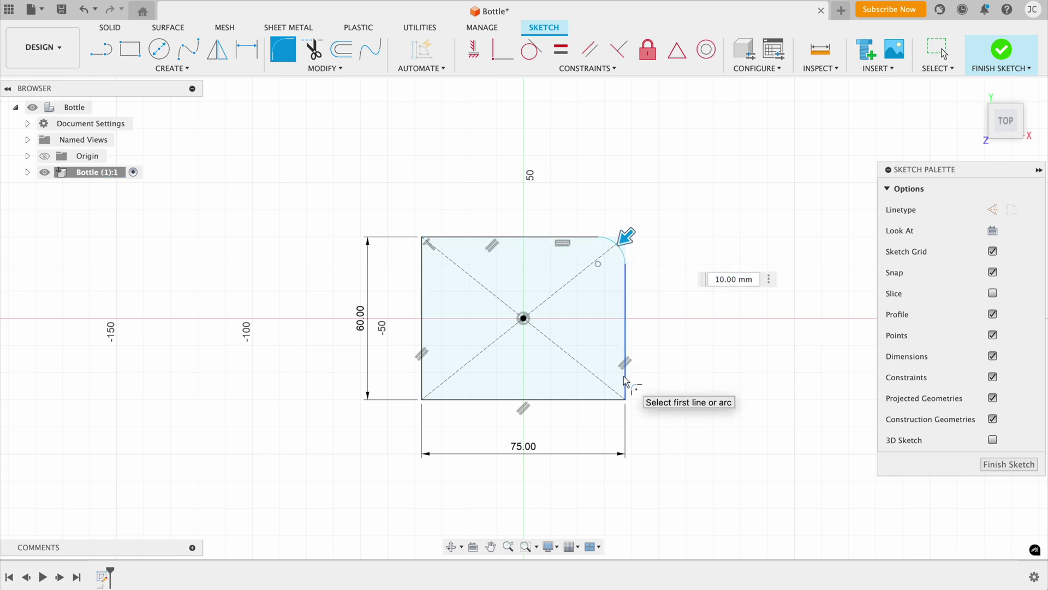
pyautogui.click(623, 399)
pyautogui.click(421, 368)
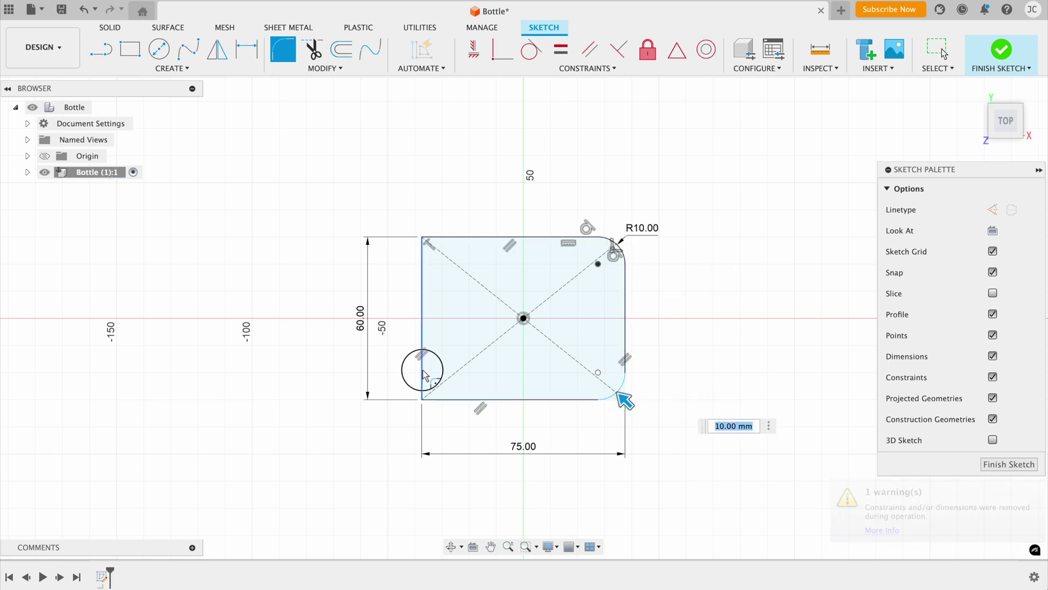
pyautogui.click(431, 399)
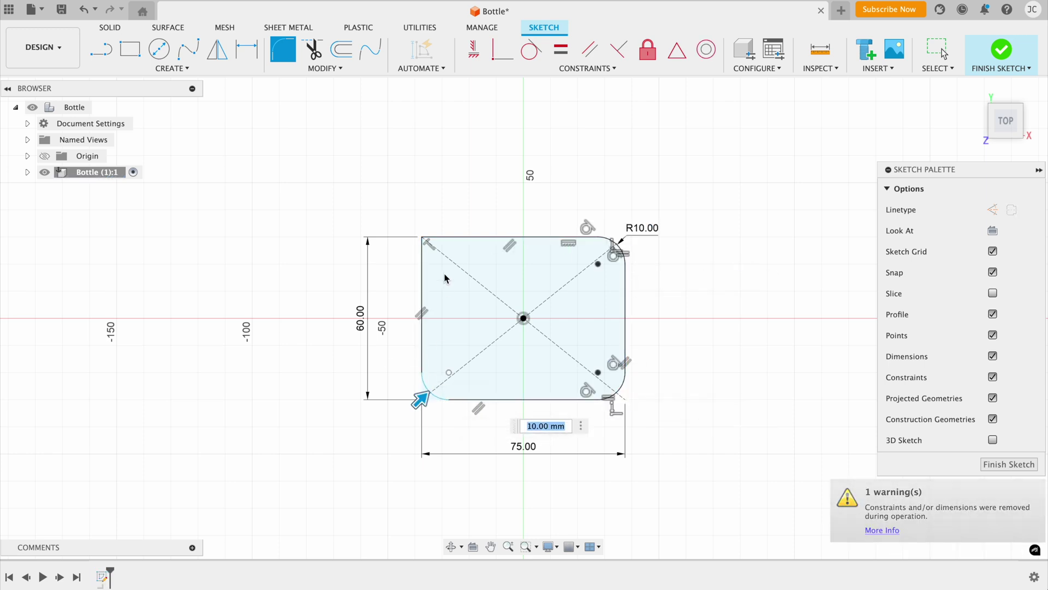
pyautogui.click(457, 238)
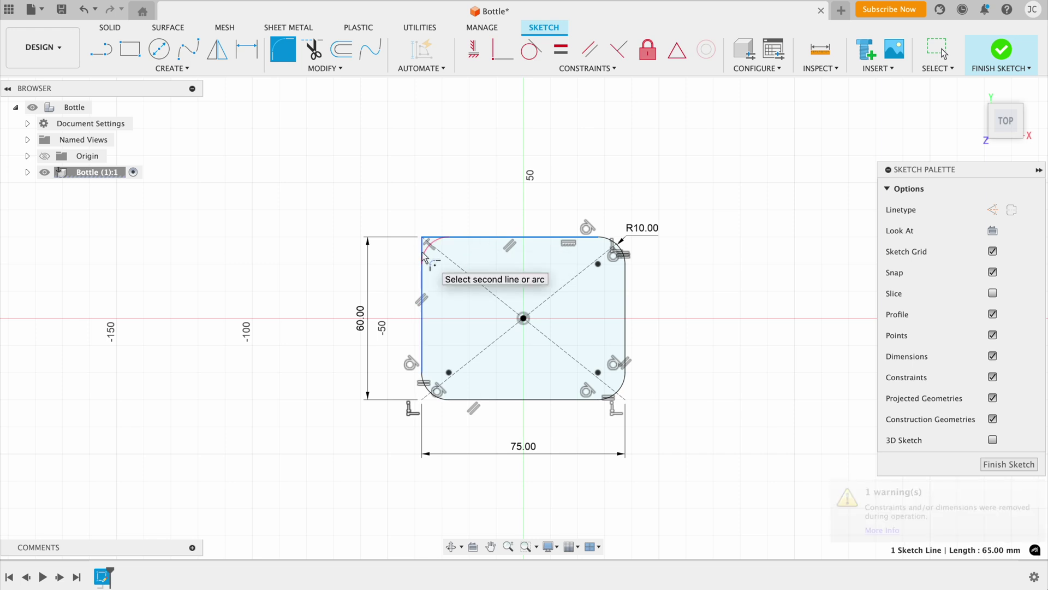
pyautogui.click(423, 255)
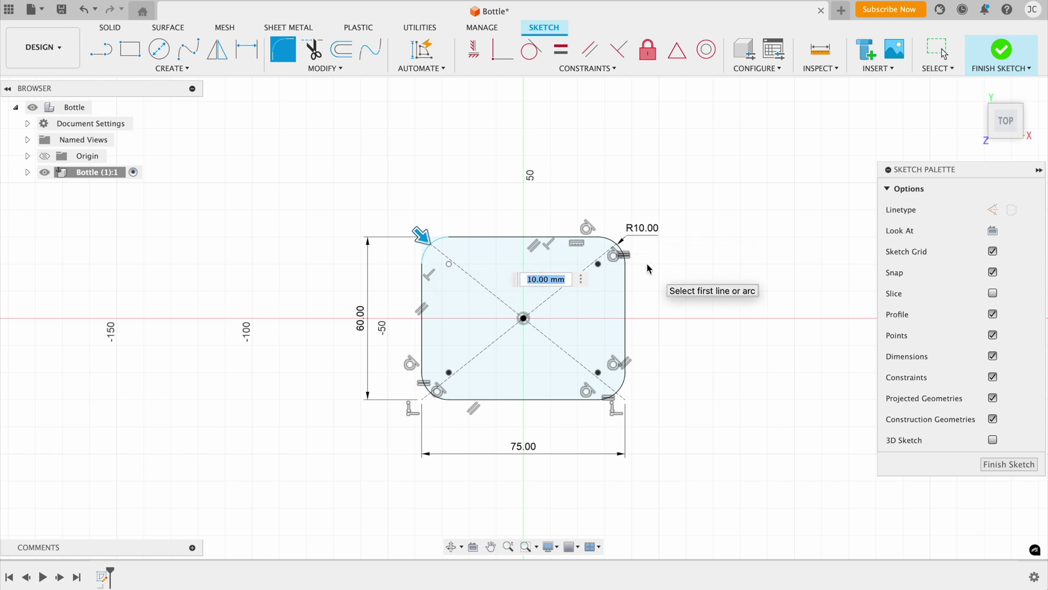
pyautogui.press('Return')
pyautogui.click(1005, 464)
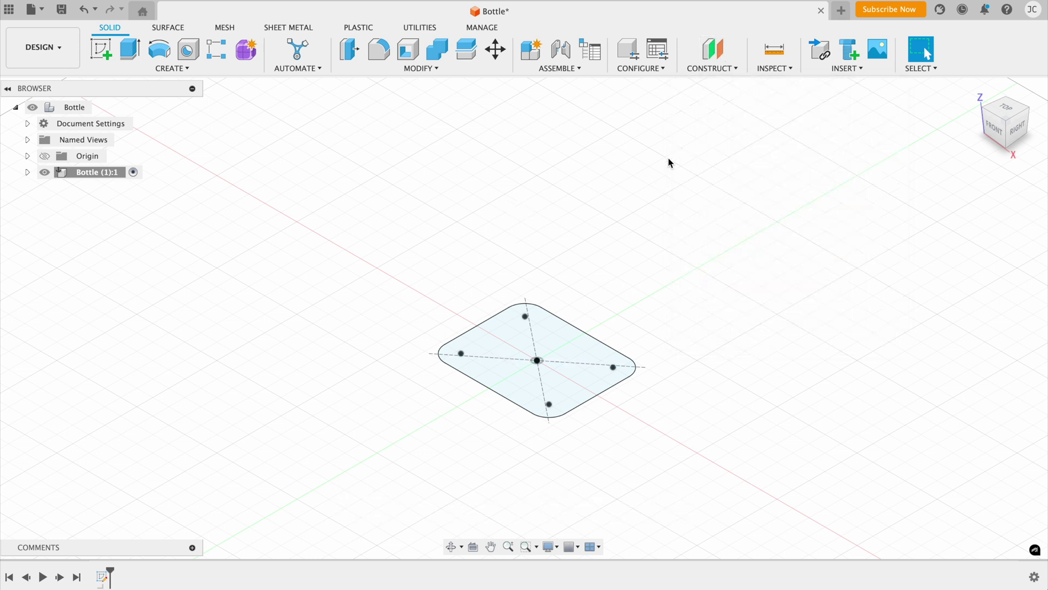
# - Create an offset construction plane 75 mm above the XY plane
pyautogui.click(711, 56)
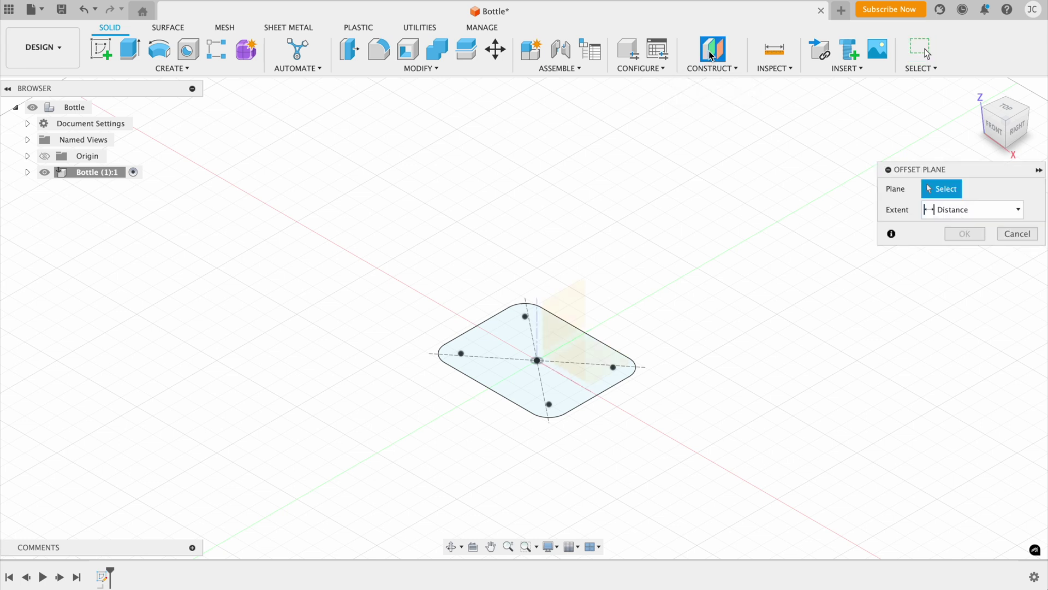
pyautogui.click(604, 367)
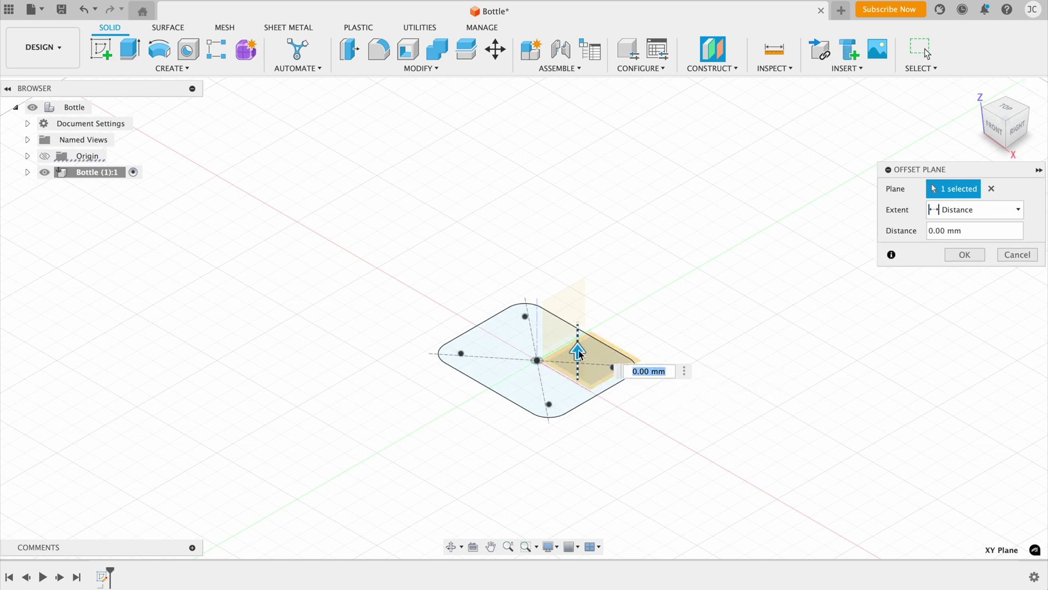
pyautogui.write('75')
pyautogui.press('Return')
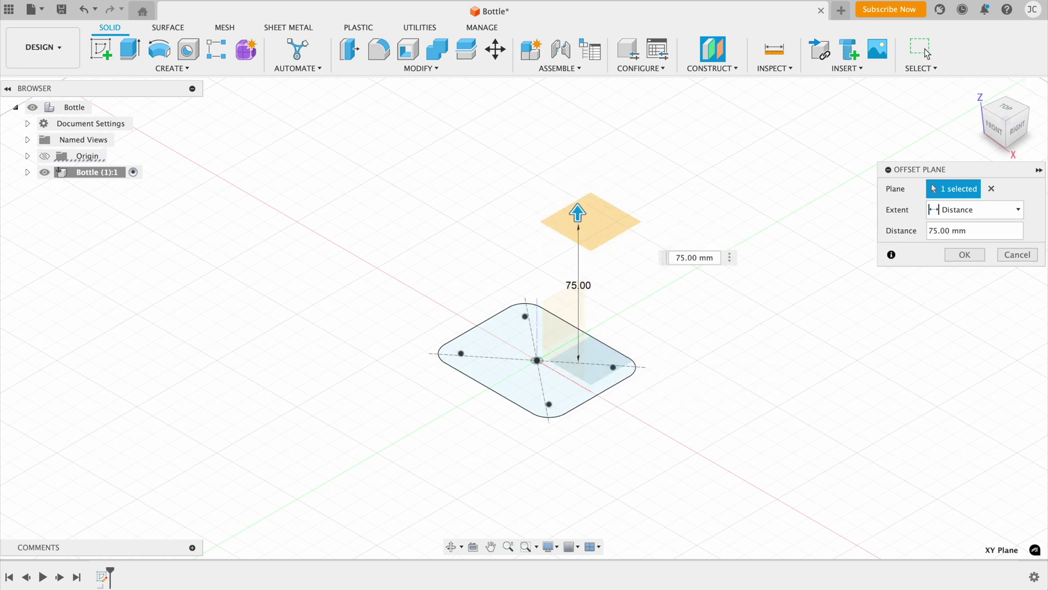
pyautogui.click(953, 258)
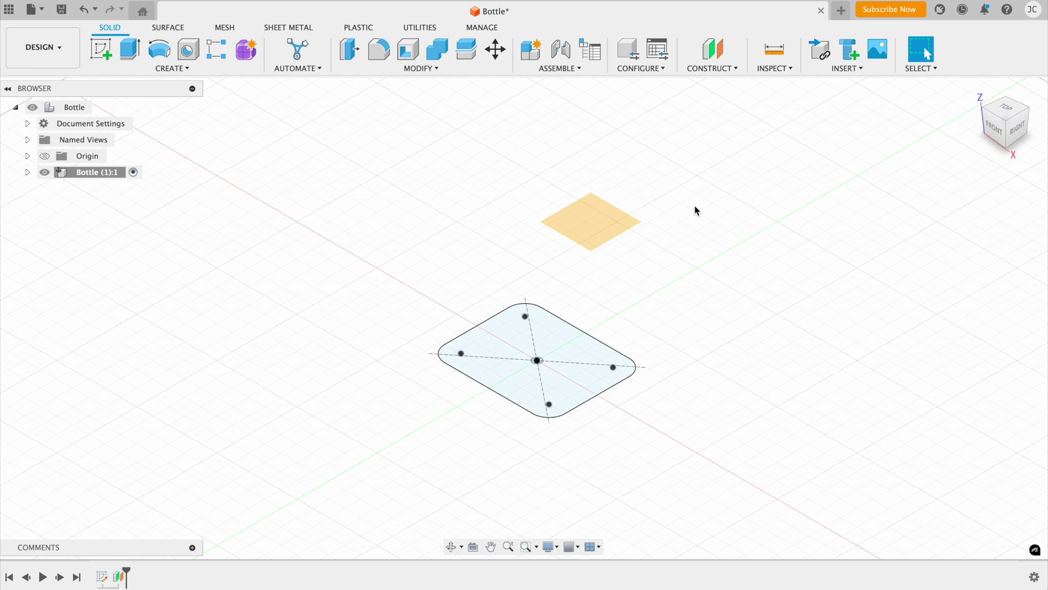
# - Start a sketch on the offset plane and draw a center rectangle from the origin, 60 mm wide and 40 mm high
pyautogui.click(625, 224)
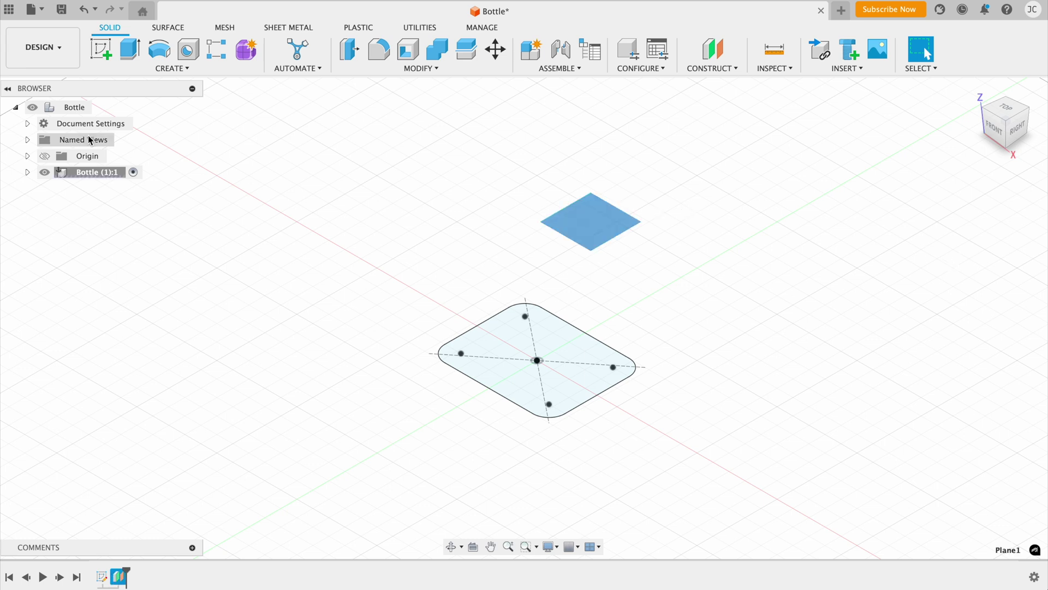
pyautogui.click(101, 52)
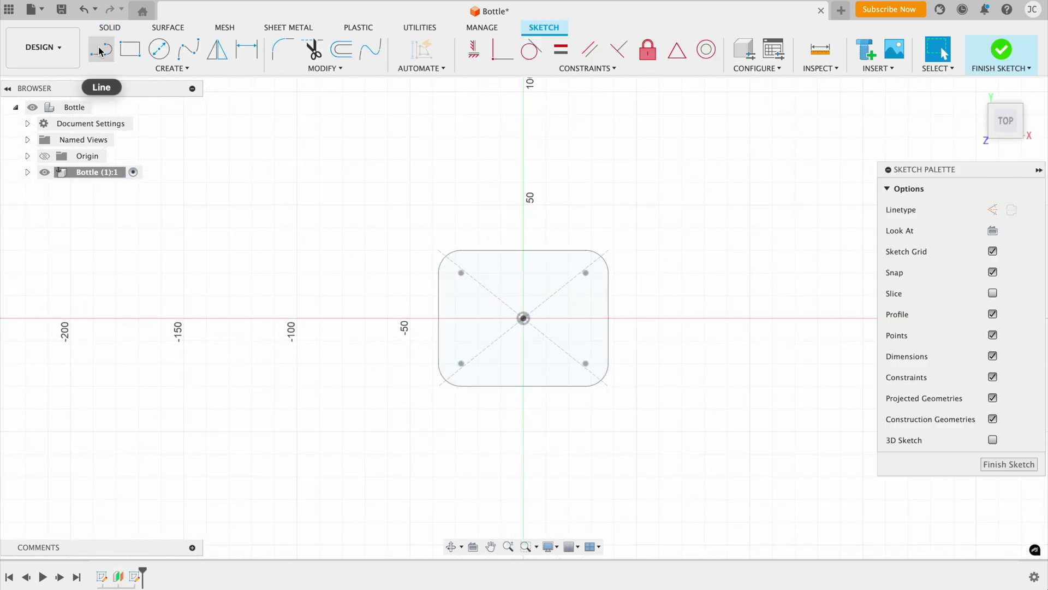
pyautogui.click(150, 70)
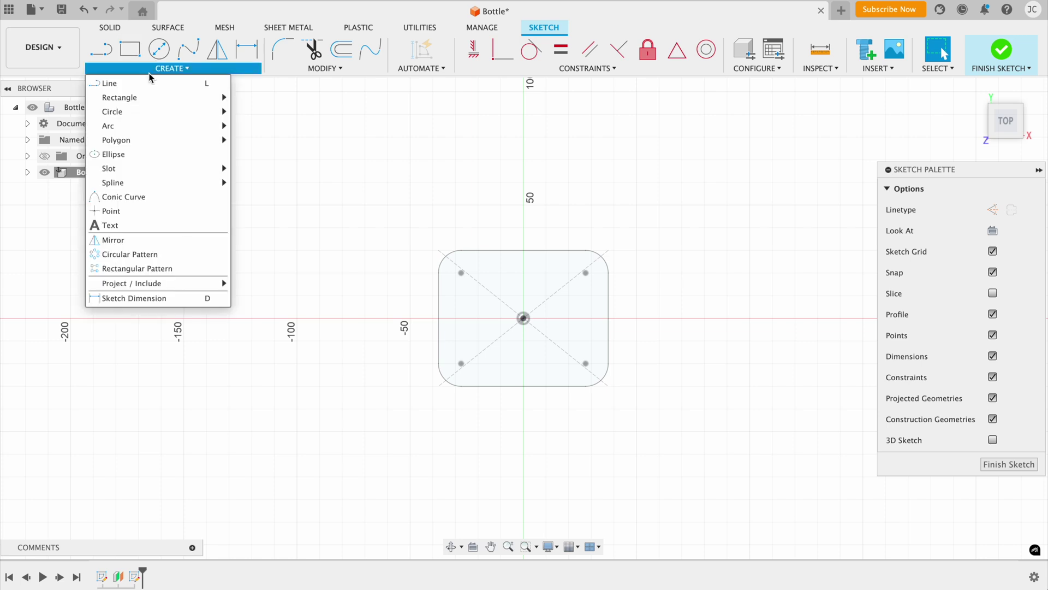
pyautogui.moveTo(151, 98)
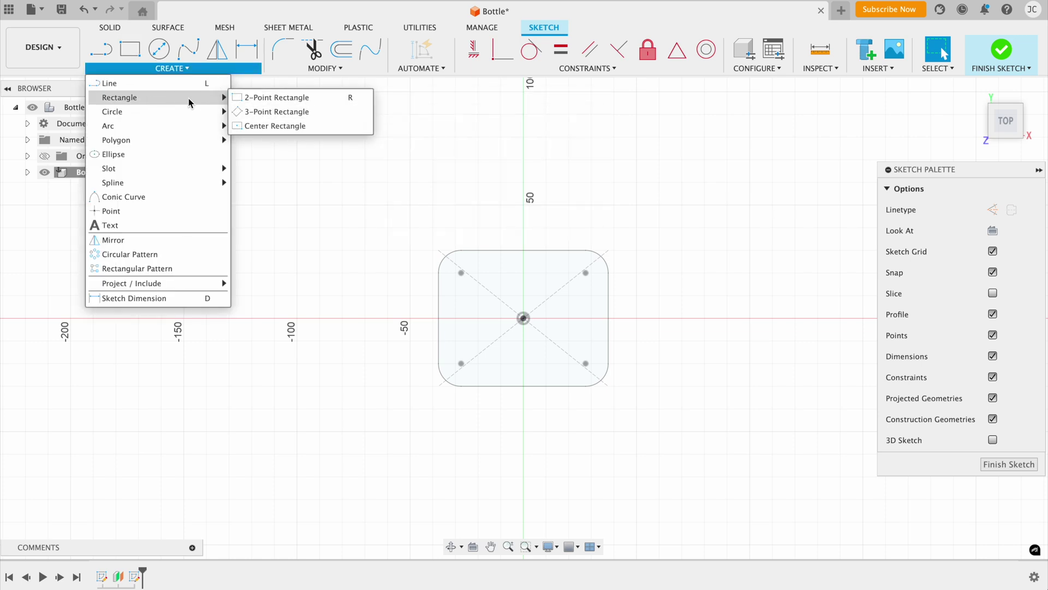
pyautogui.click(275, 125)
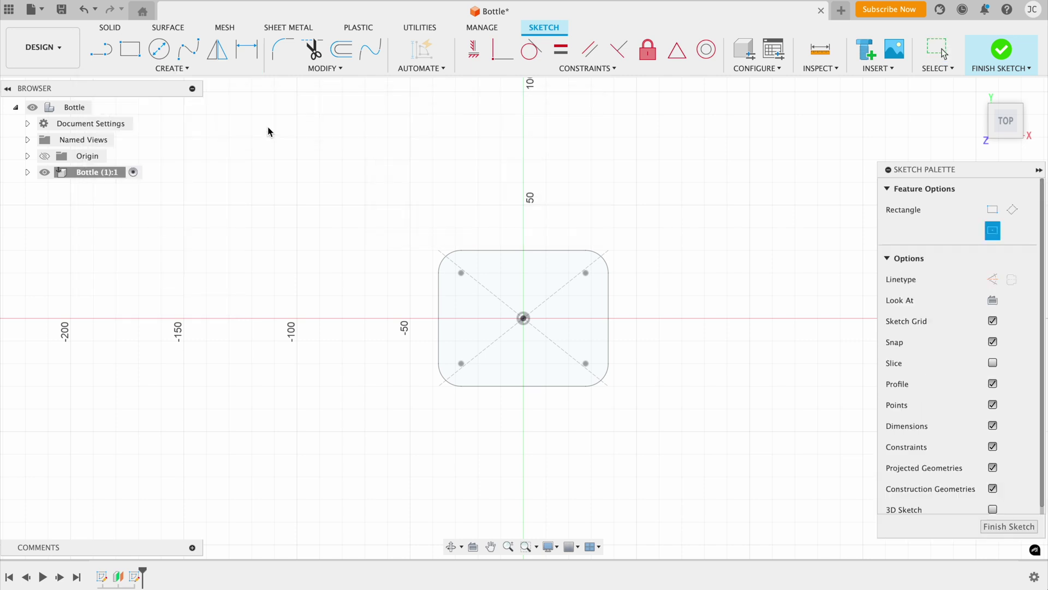
pyautogui.click(524, 318)
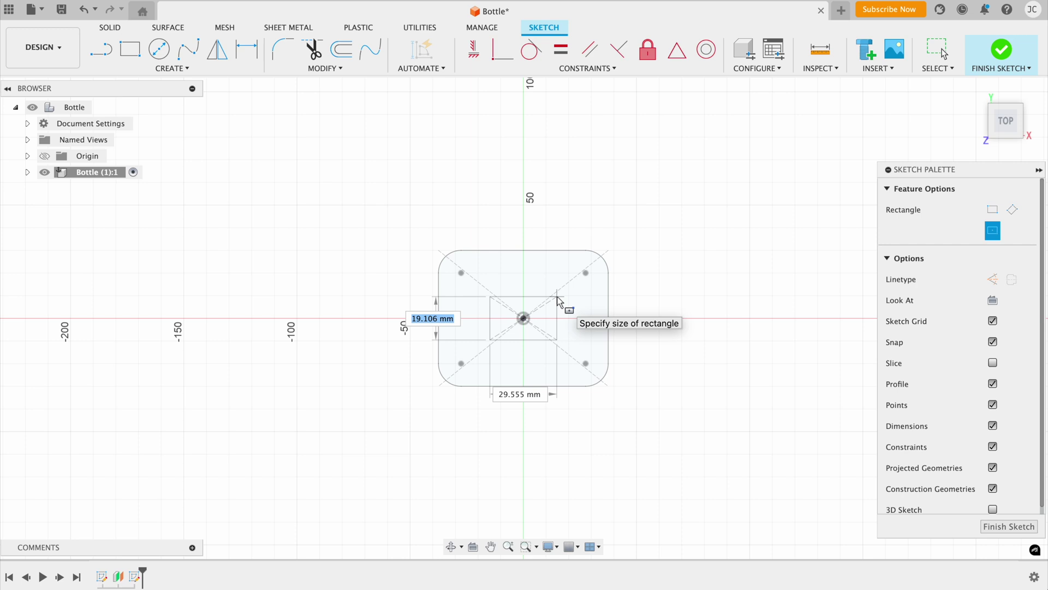
pyautogui.write('35')
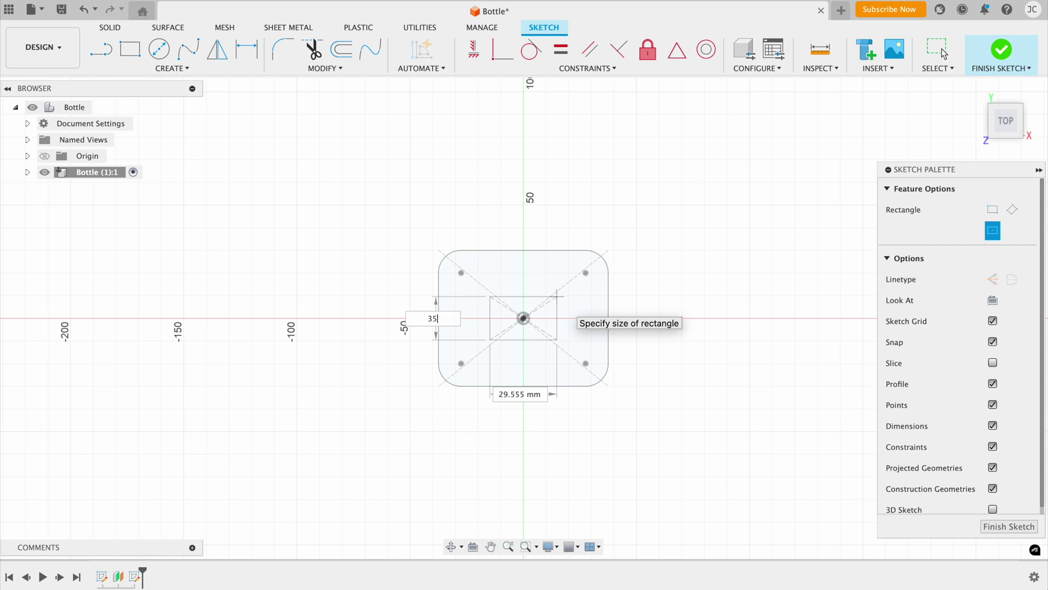
pyautogui.press('Tab')
pyautogui.press('BackSpace')
pyautogui.press('BackSpace')
pyautogui.write('40')
pyautogui.press('Tab')
pyautogui.write('60')
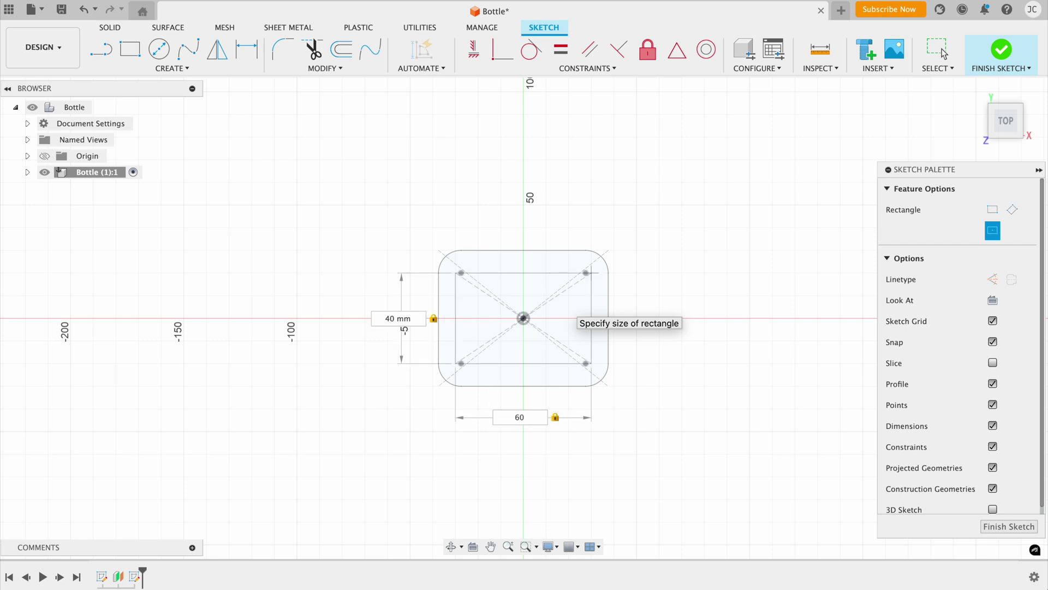
pyautogui.press('Return')
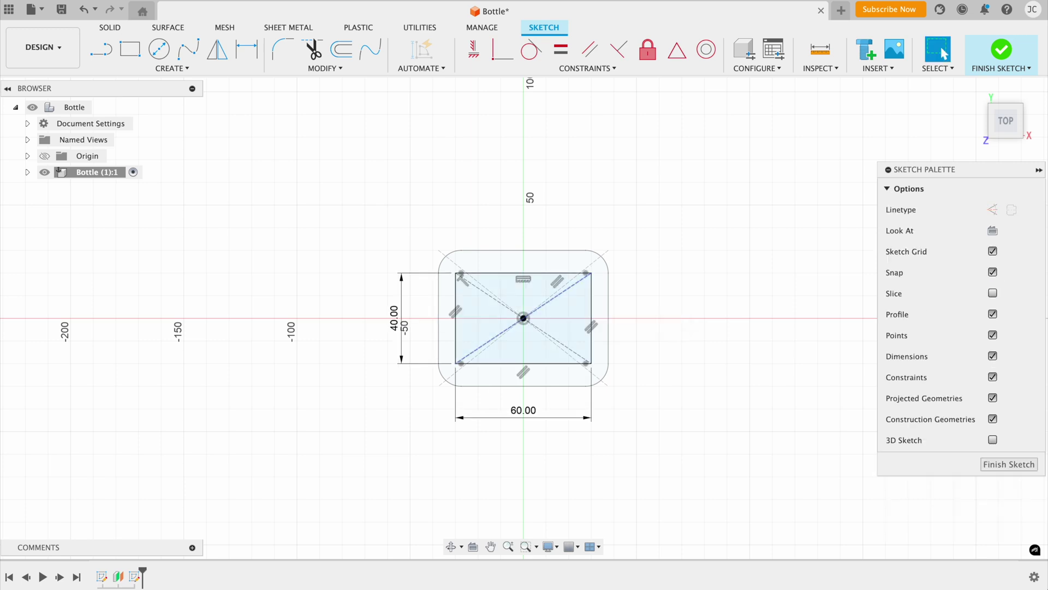
# - Round all four corners of the 60 by 40 mm rectangle with 10 mm sketch fillets and finish the sketch
pyautogui.click(280, 55)
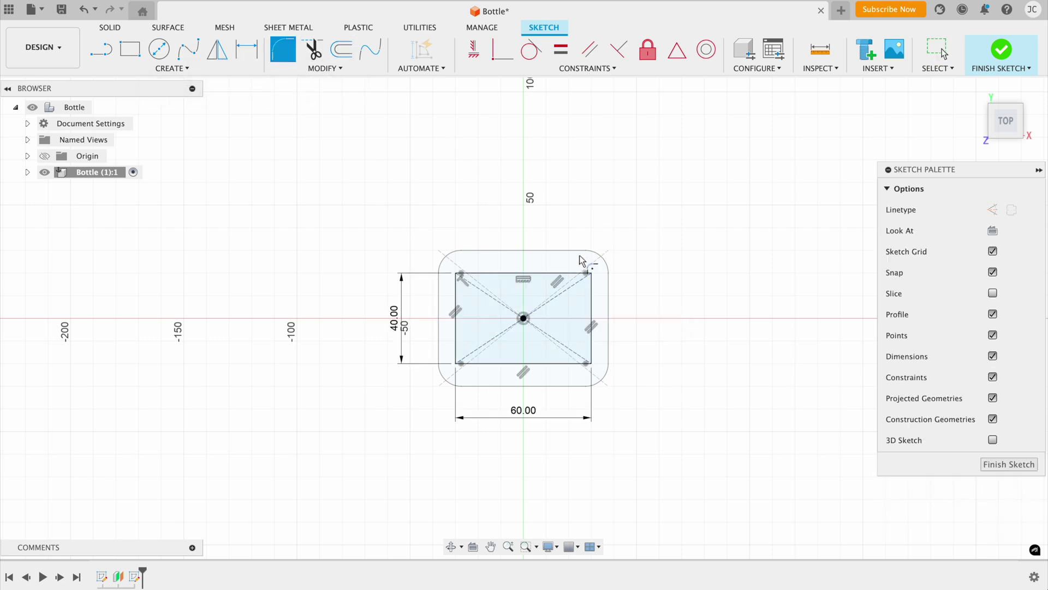
pyautogui.click(580, 273)
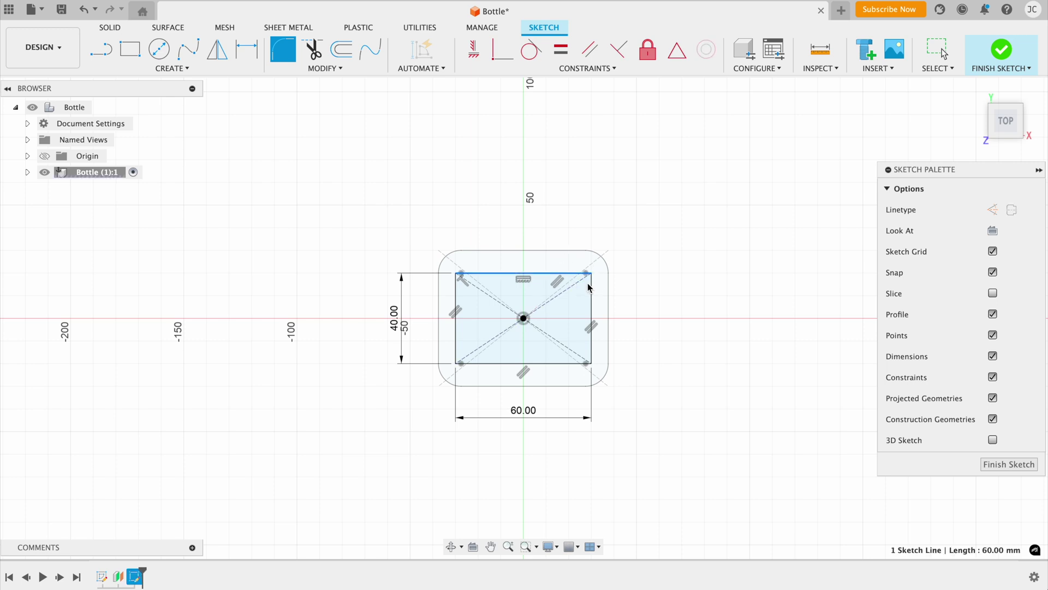
pyautogui.click(593, 348)
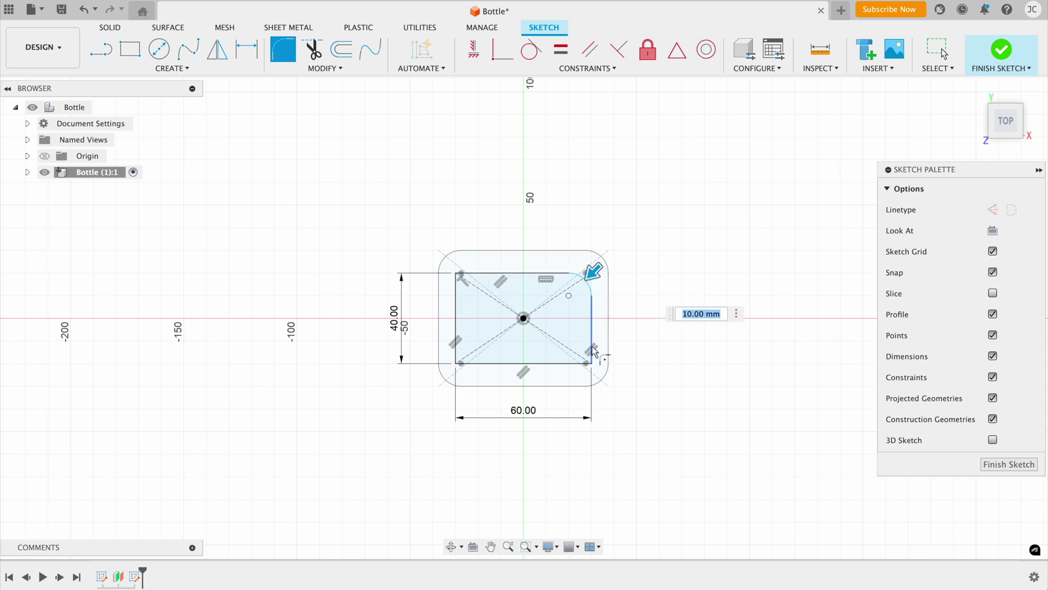
pyautogui.press('Return')
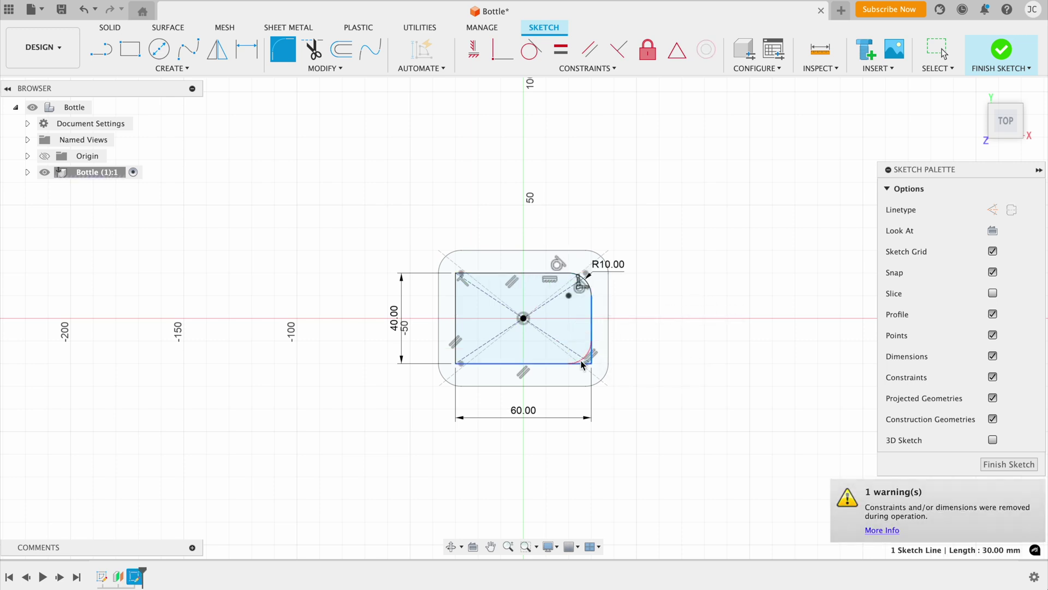
pyautogui.click(582, 364)
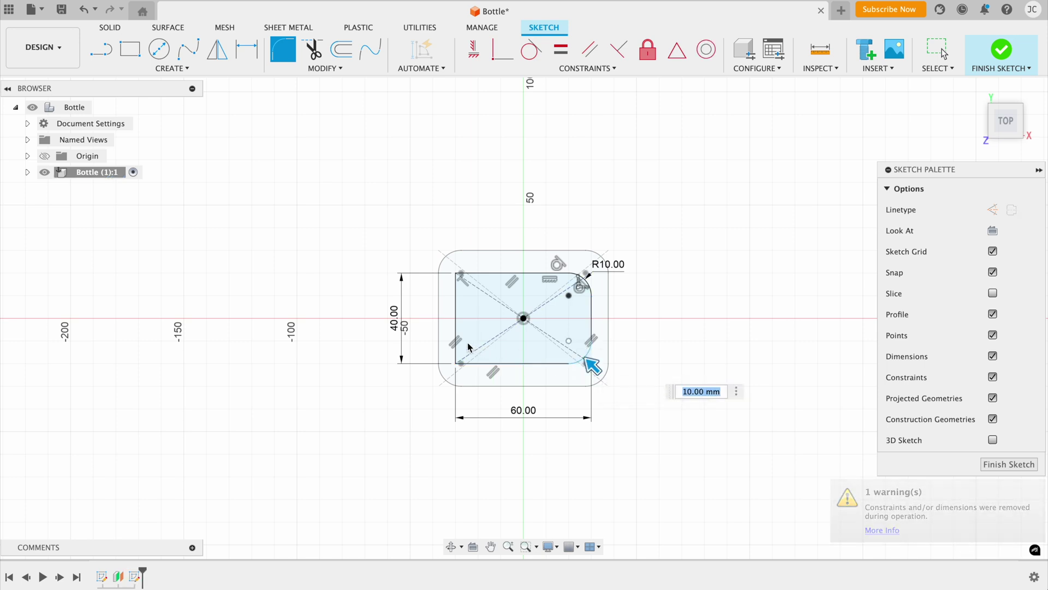
pyautogui.press('Return')
pyautogui.click(469, 363)
pyautogui.click(455, 328)
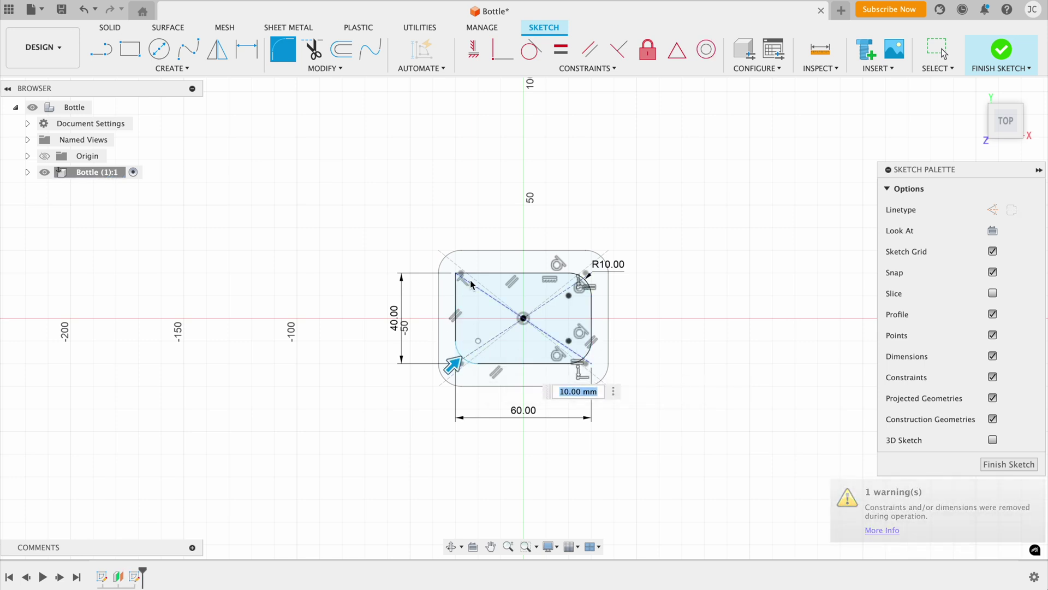
pyautogui.press('Return')
pyautogui.click(474, 273)
pyautogui.click(455, 295)
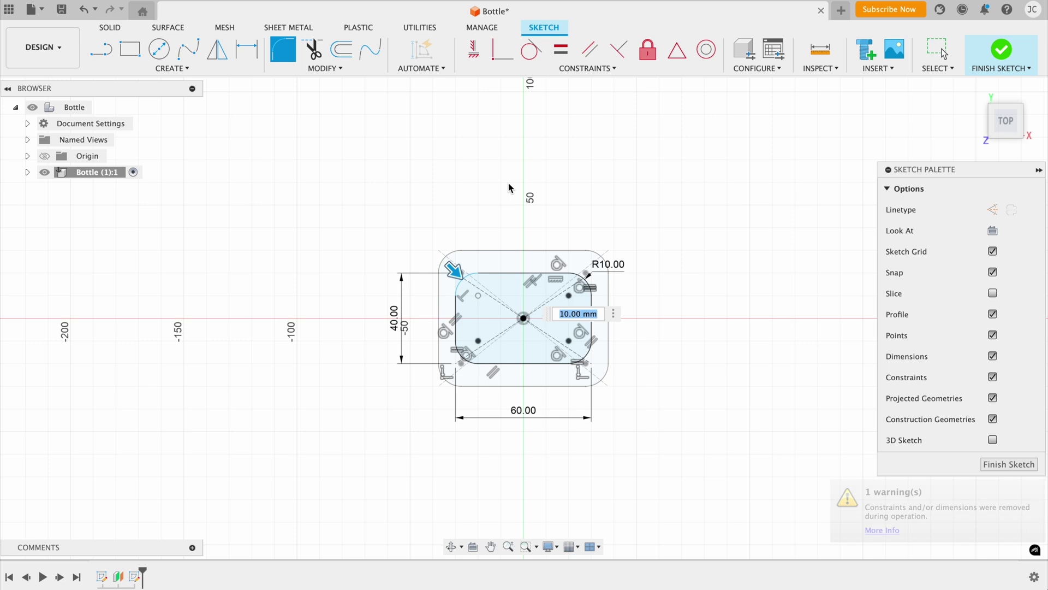
pyautogui.press('Return')
pyautogui.click(994, 463)
# - Create a second offset construction plane 140 mm above the XY plane
pyautogui.scroll(-3, 687, 280)
pyautogui.moveTo(698, 257); pyautogui.dragTo(665, 288, button='middle')
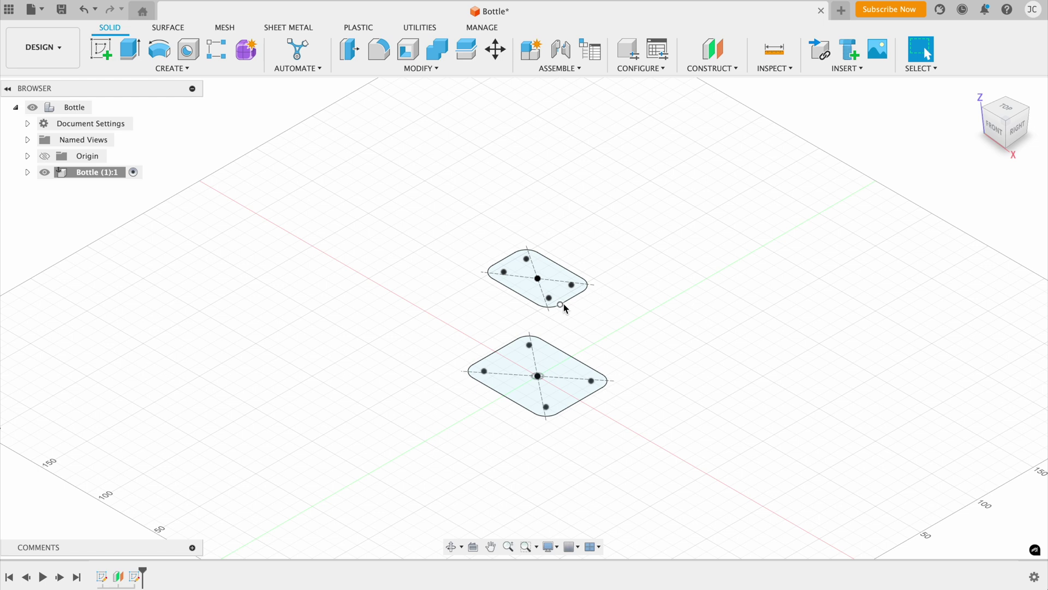
pyautogui.click(713, 53)
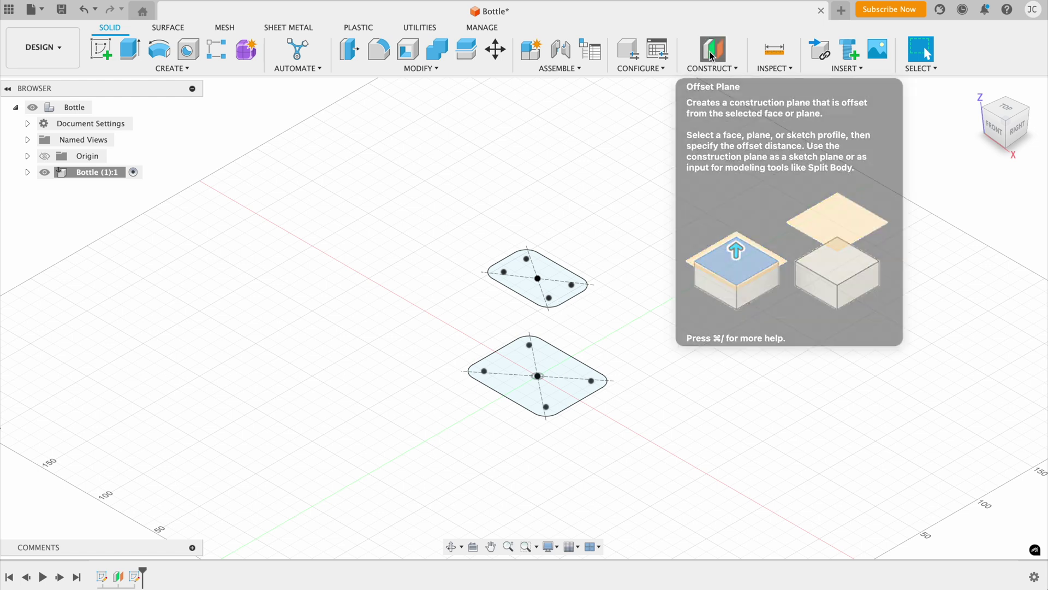
pyautogui.click(612, 377)
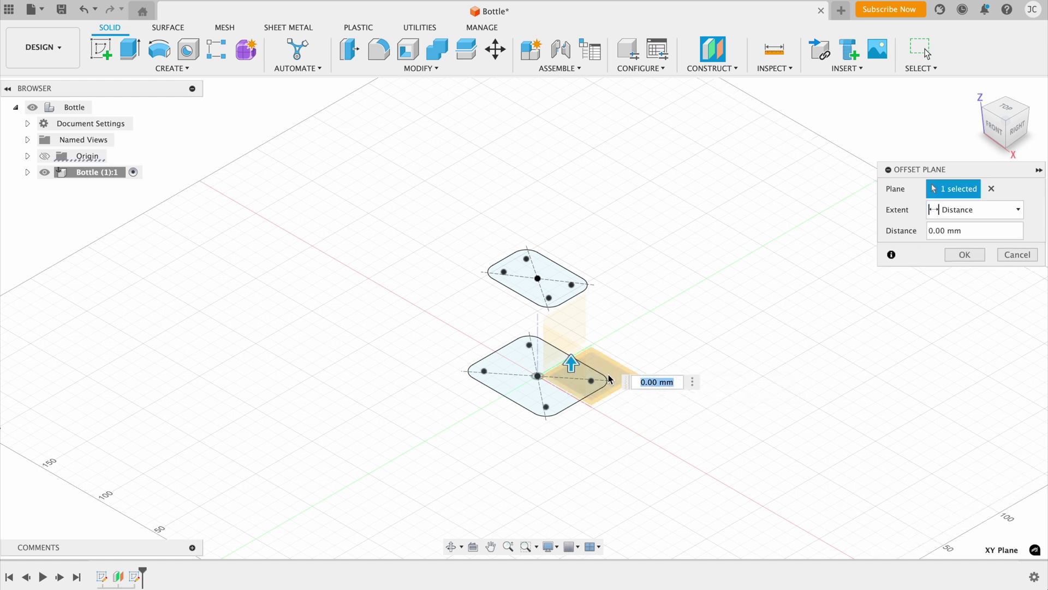
pyautogui.moveTo(571, 366); pyautogui.dragTo(542, 186)
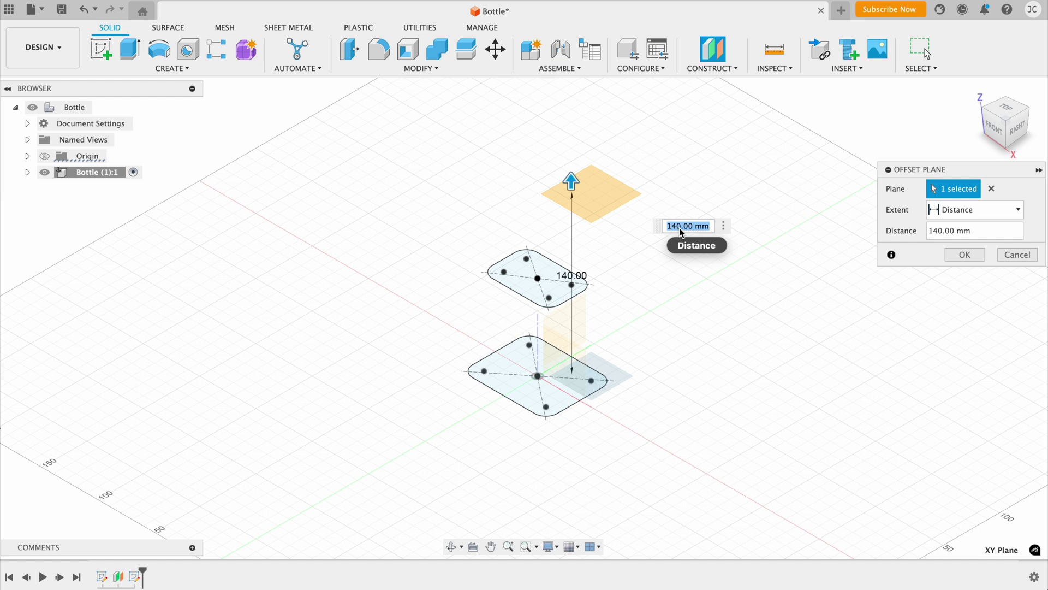
pyautogui.moveTo(681, 228); pyautogui.dragTo(660, 231)
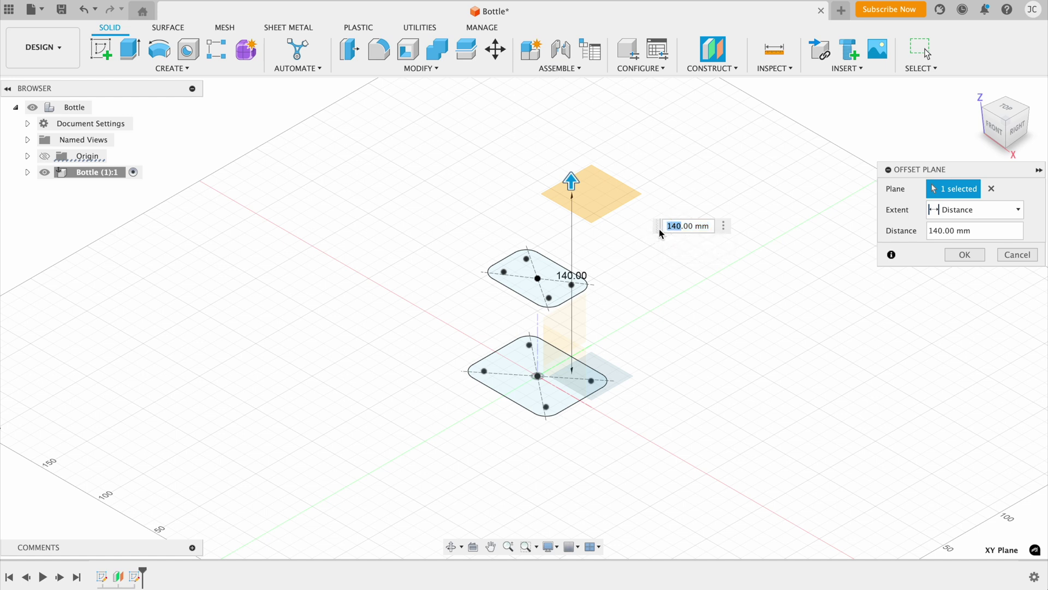
pyautogui.write('140')
pyautogui.press('Return')
# - Sketch a 35 mm diameter circle centred on the origin on the 140 mm offset plane, move its dimension outside the profiles and finish the sketch
pyautogui.click(578, 204)
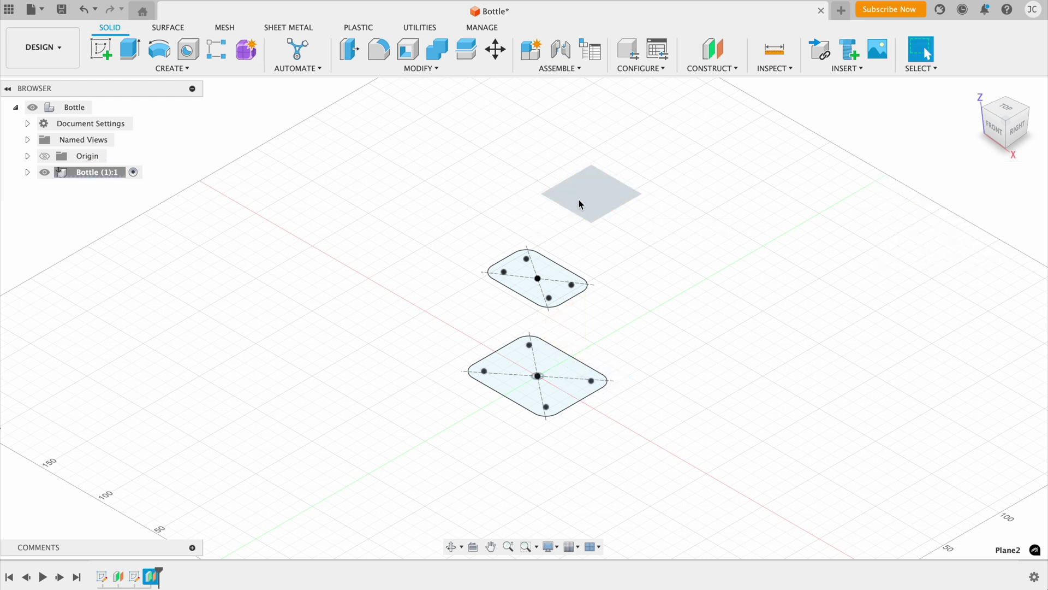
pyautogui.click(108, 54)
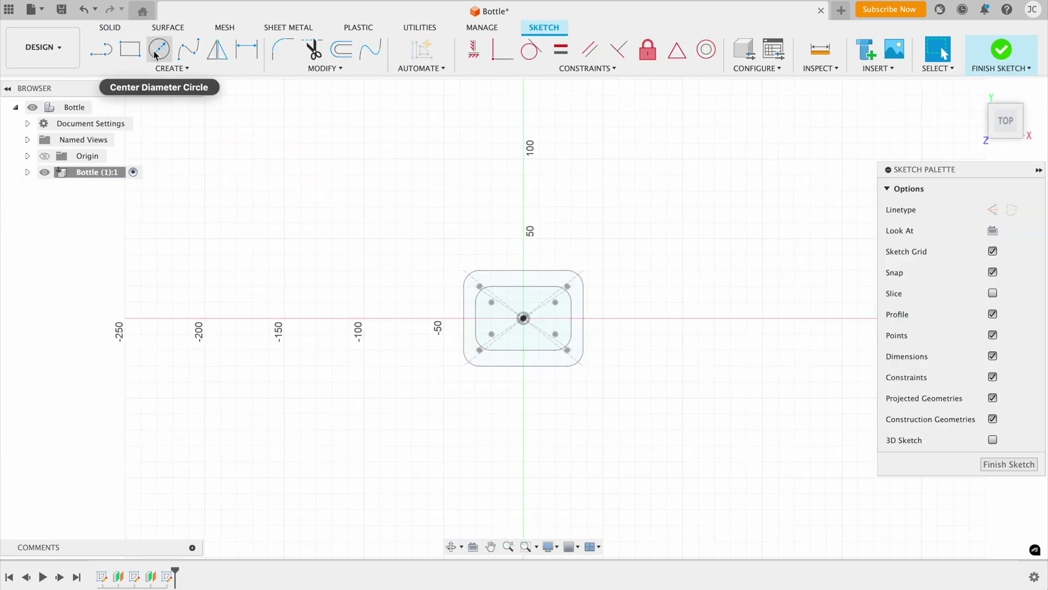
pyautogui.click(158, 49)
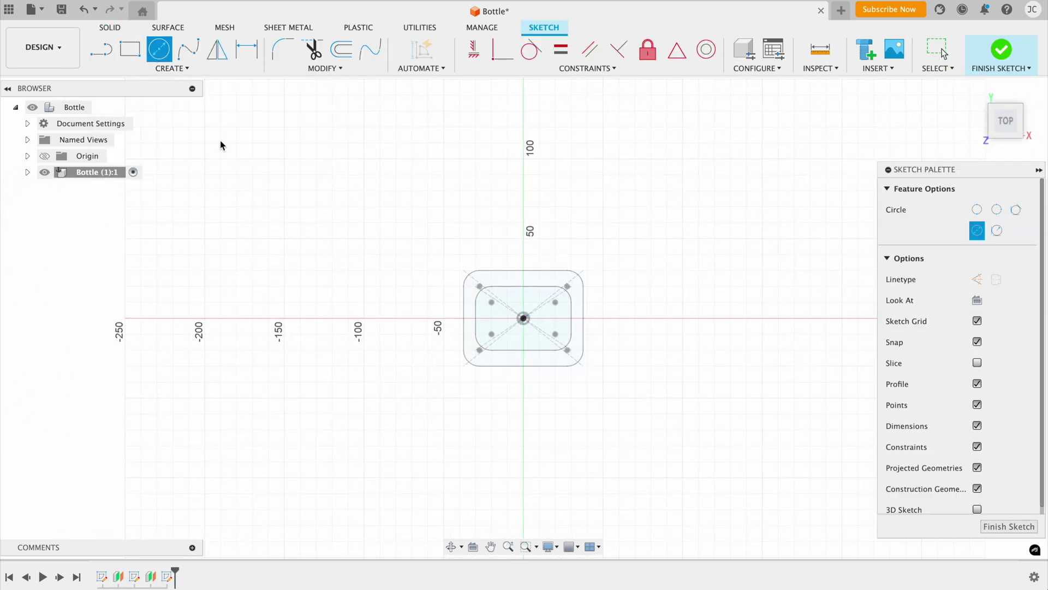
pyautogui.click(524, 318)
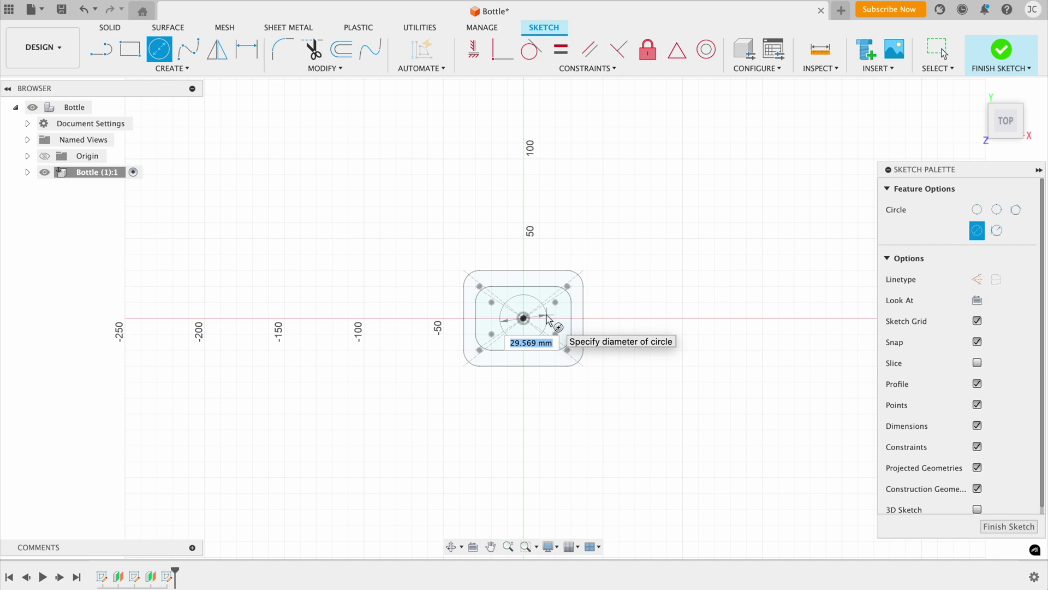
pyautogui.write('35')
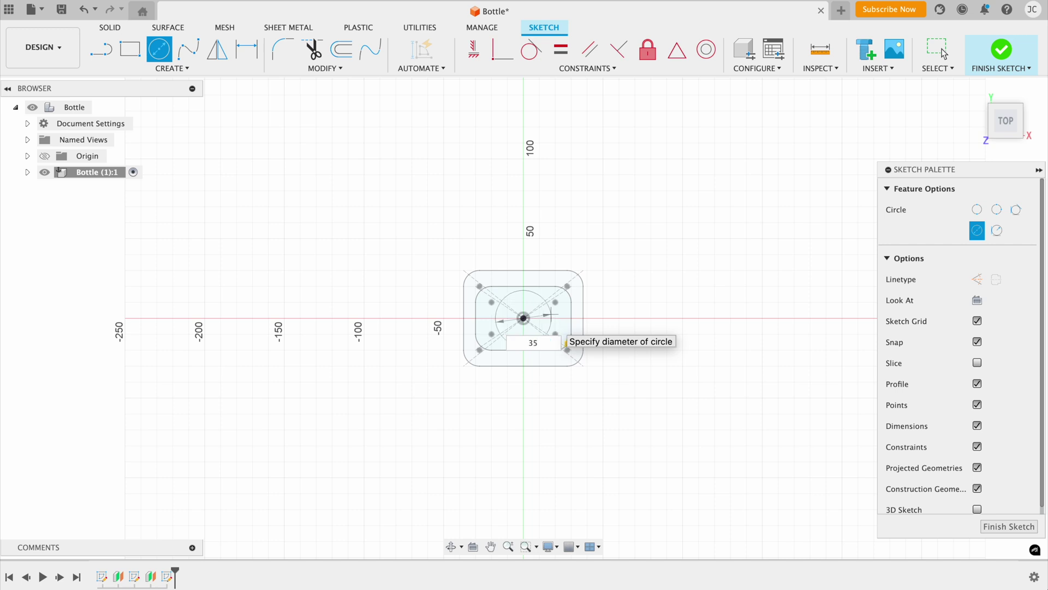
pyautogui.click(944, 53)
pyautogui.moveTo(532, 309); pyautogui.dragTo(617, 255)
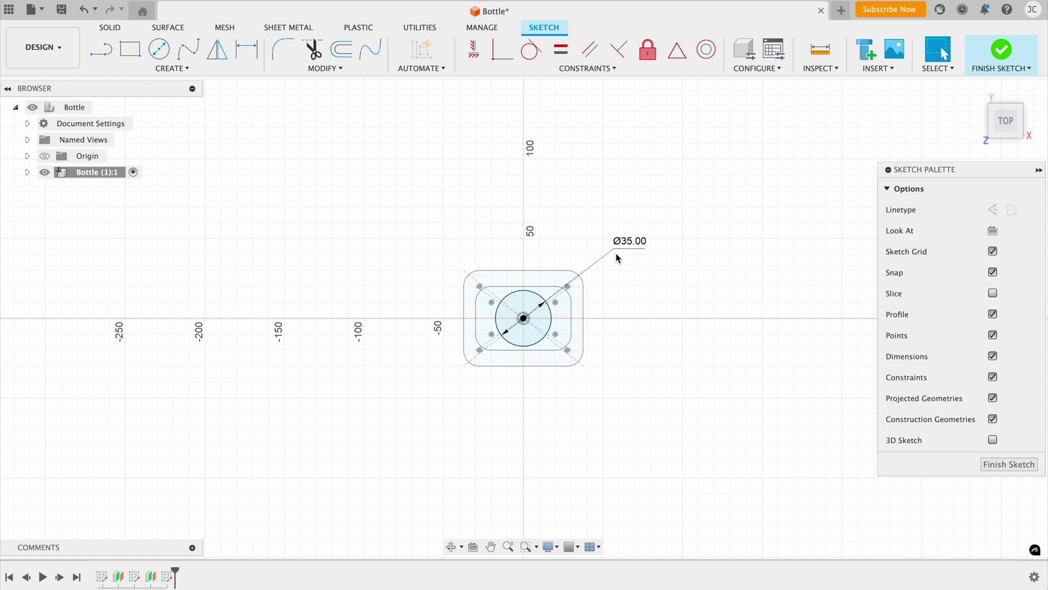
pyautogui.click(1000, 466)
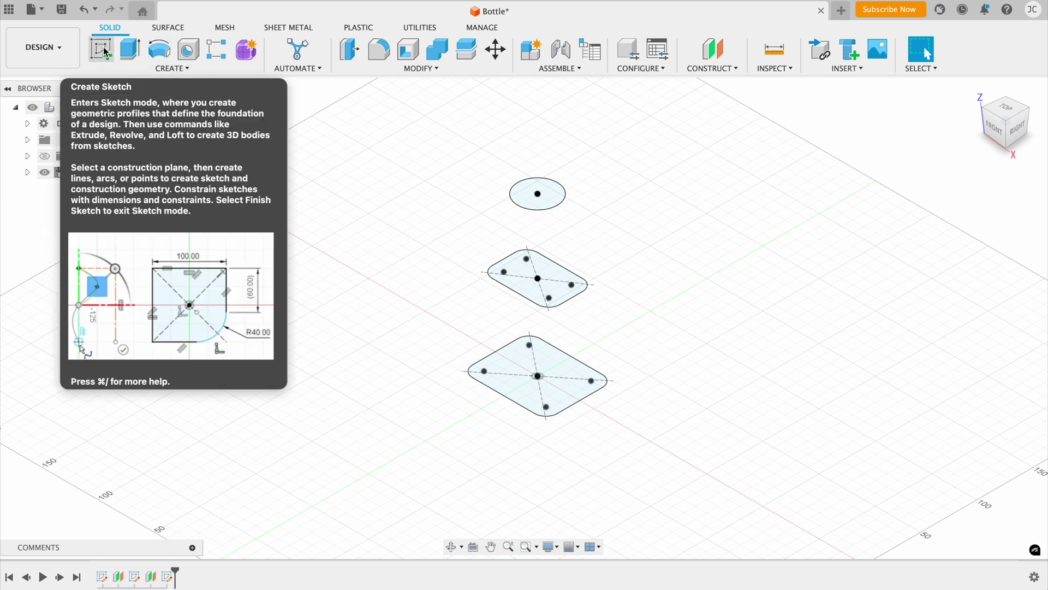
# - Start a sketch on the vertical XZ plane and use Intersect to add points from the negative-X edges of both rounded rectangles and from the circle
pyautogui.click(103, 48)
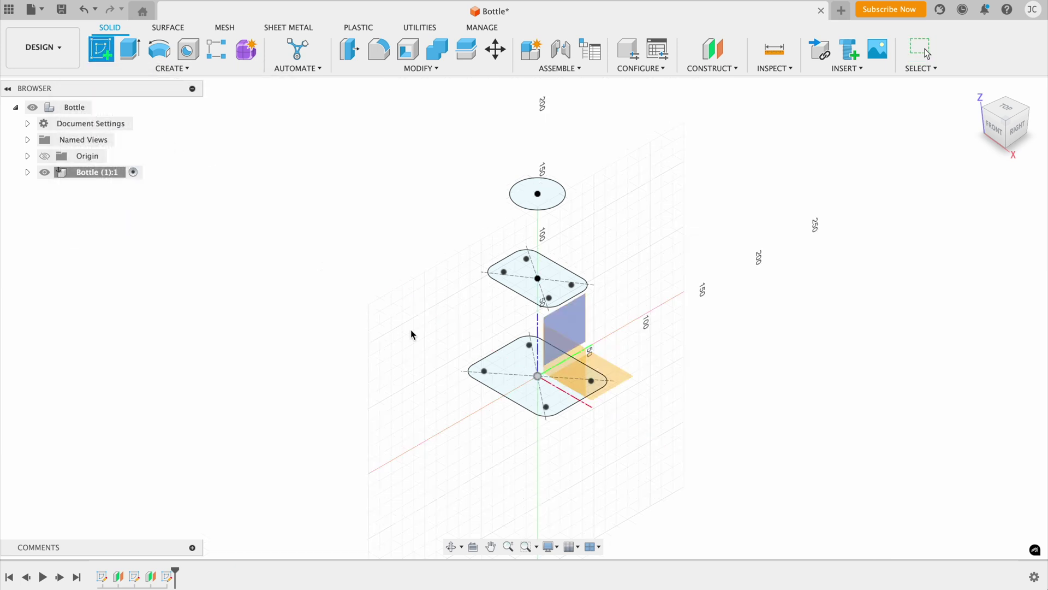
pyautogui.click(560, 368)
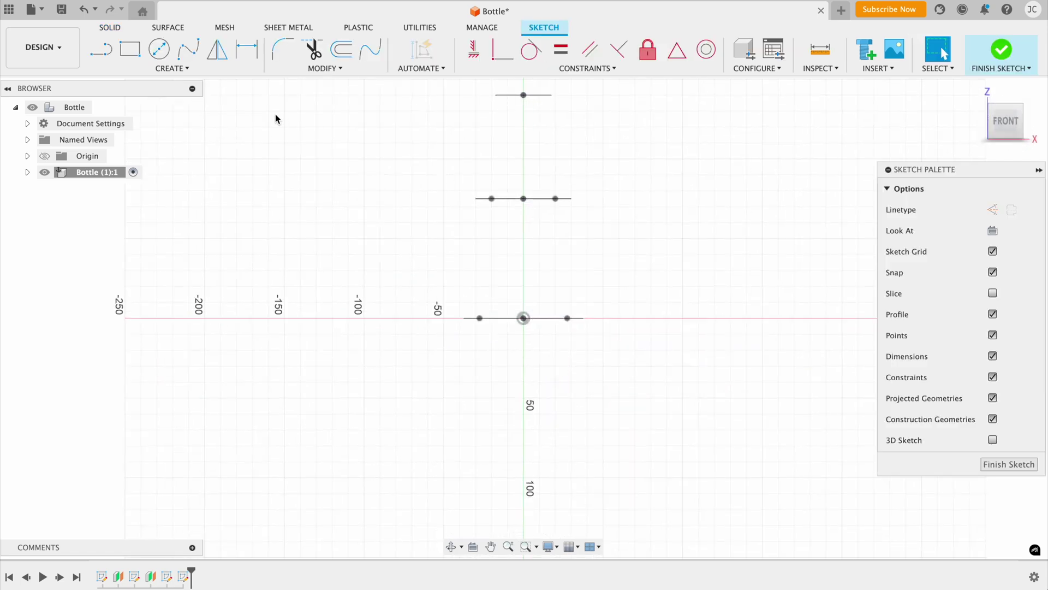
pyautogui.click(208, 71)
pyautogui.moveTo(197, 285)
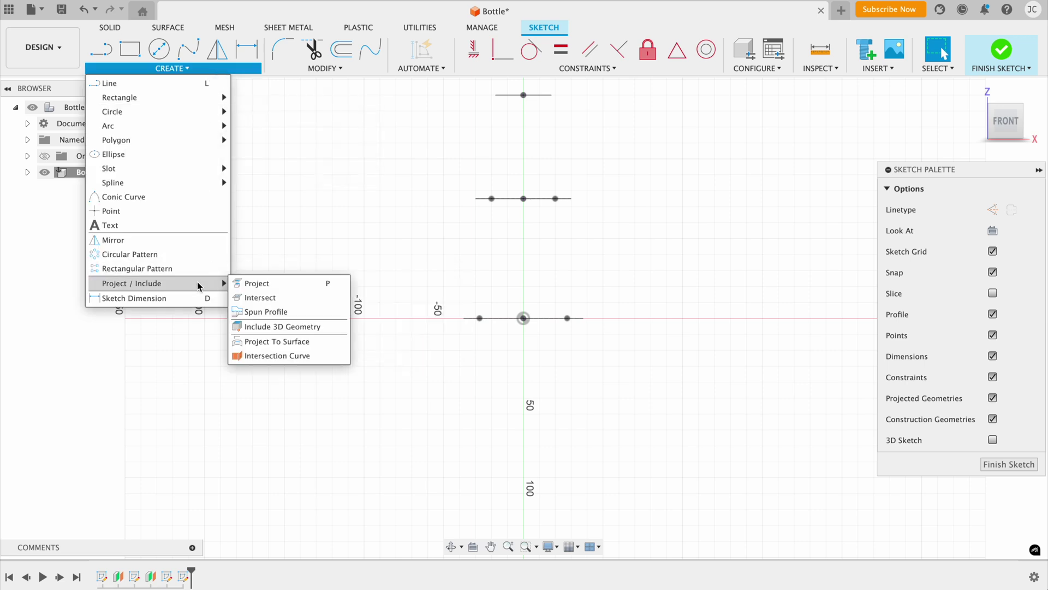
pyautogui.click(261, 297)
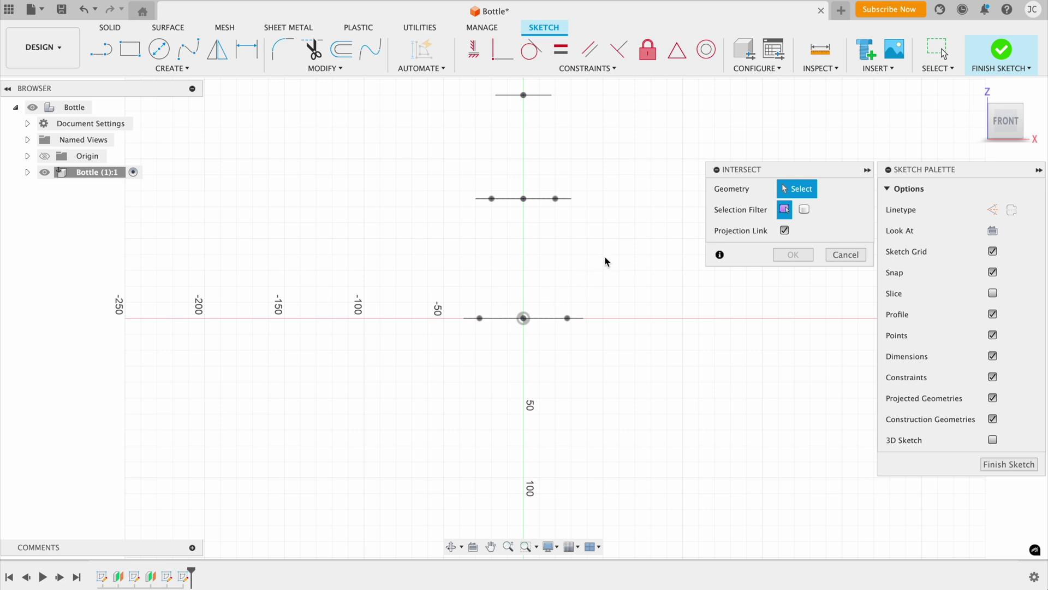
pyautogui.keyDown('shift'); pyautogui.moveTo(607, 245); pyautogui.dragTo(566, 277, button='middle'); pyautogui.keyUp('shift')
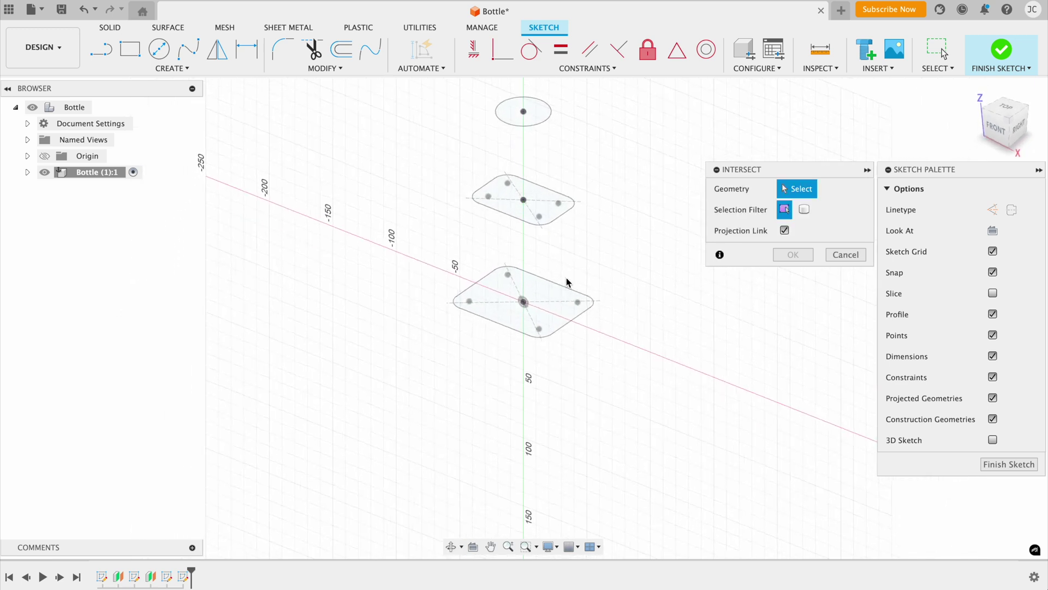
pyautogui.click(489, 279)
pyautogui.click(485, 186)
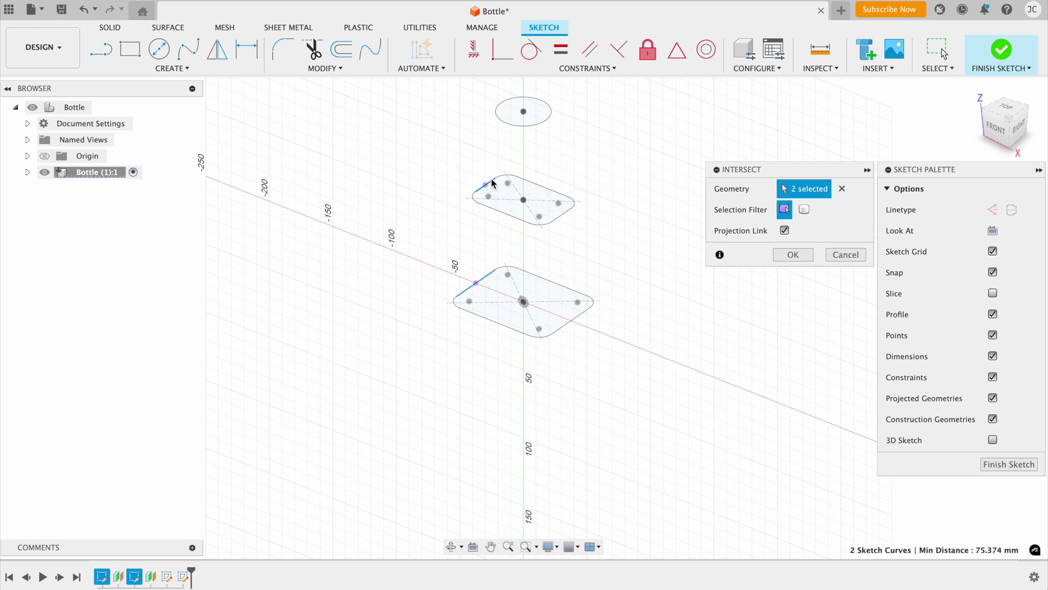
pyautogui.click(504, 123)
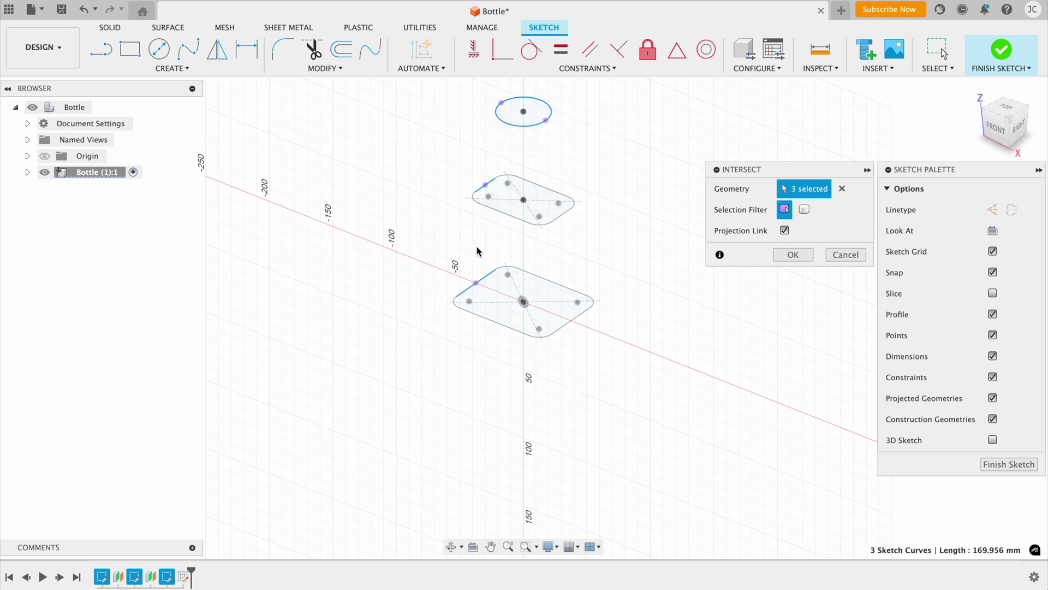
pyautogui.click(793, 255)
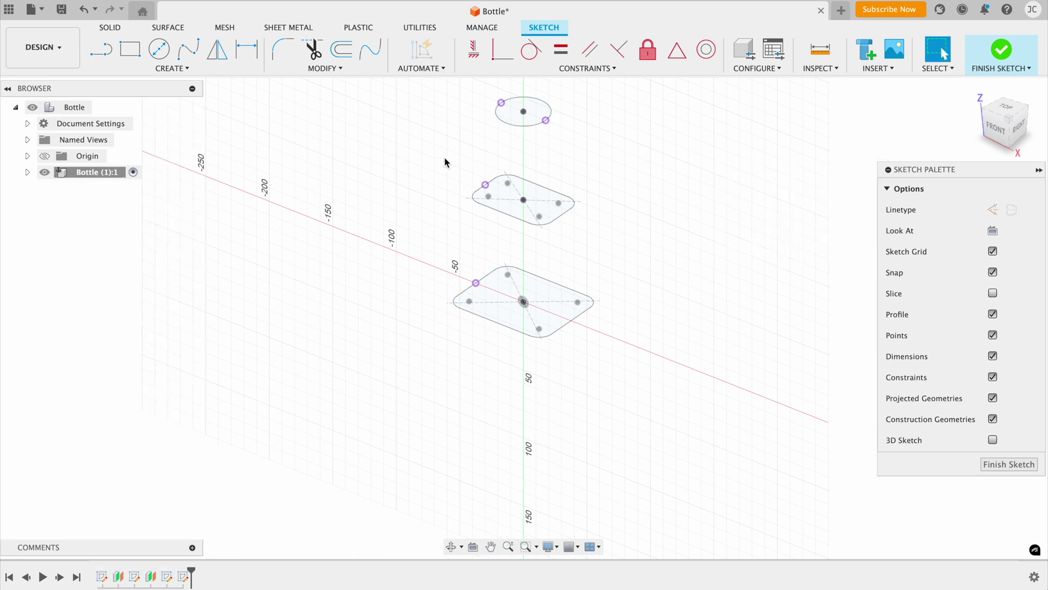
# - Draw a fit point spline through the three negative-X intersection points, from the base profile through the middle profile to the circle
pyautogui.click(191, 50)
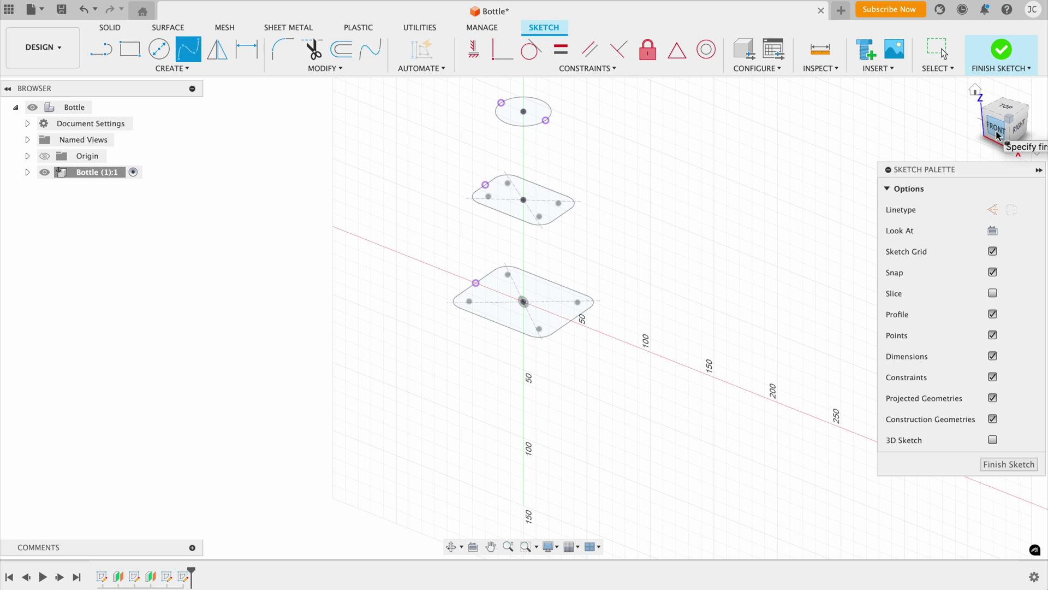
pyautogui.click(998, 135)
pyautogui.moveTo(546, 306)
pyautogui.mouseDown(button='middle')
pyautogui.moveTo(590, 272)
pyautogui.moveTo(664, 316)
pyautogui.mouseUp(button='middle')
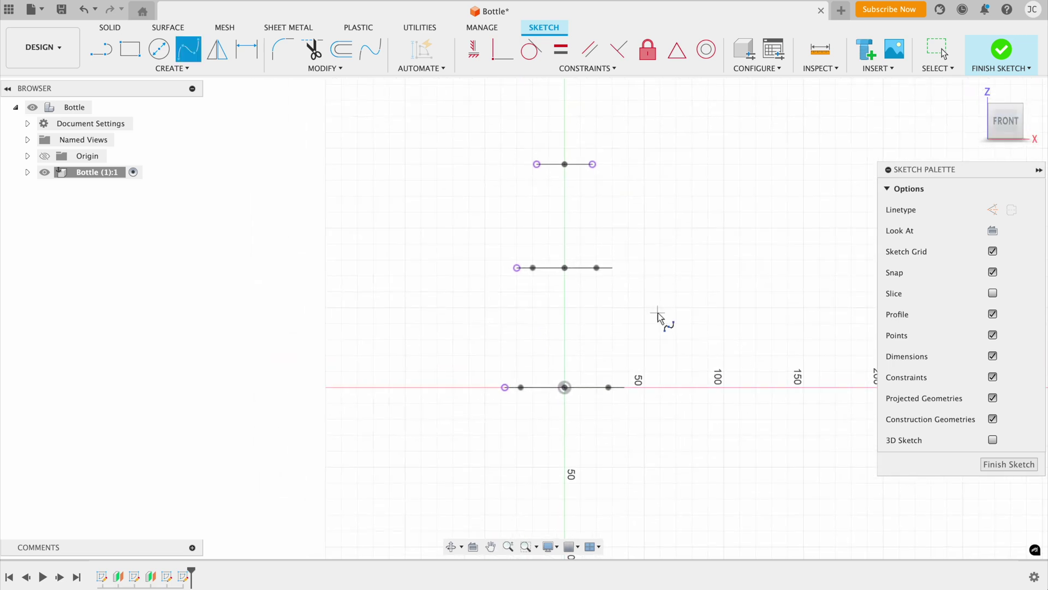
pyautogui.click(505, 387)
pyautogui.click(517, 268)
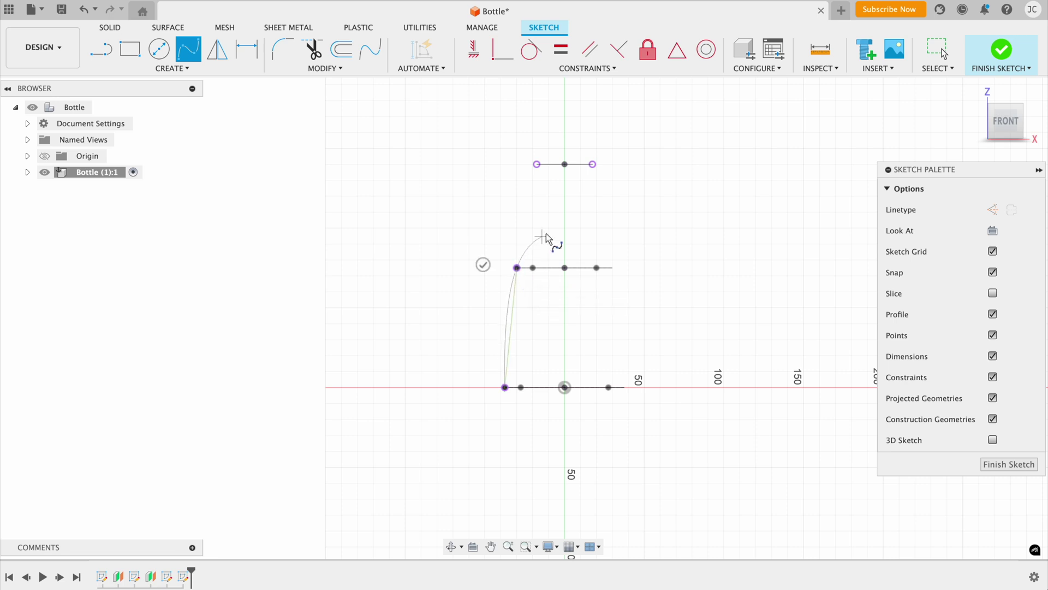
pyautogui.click(537, 164)
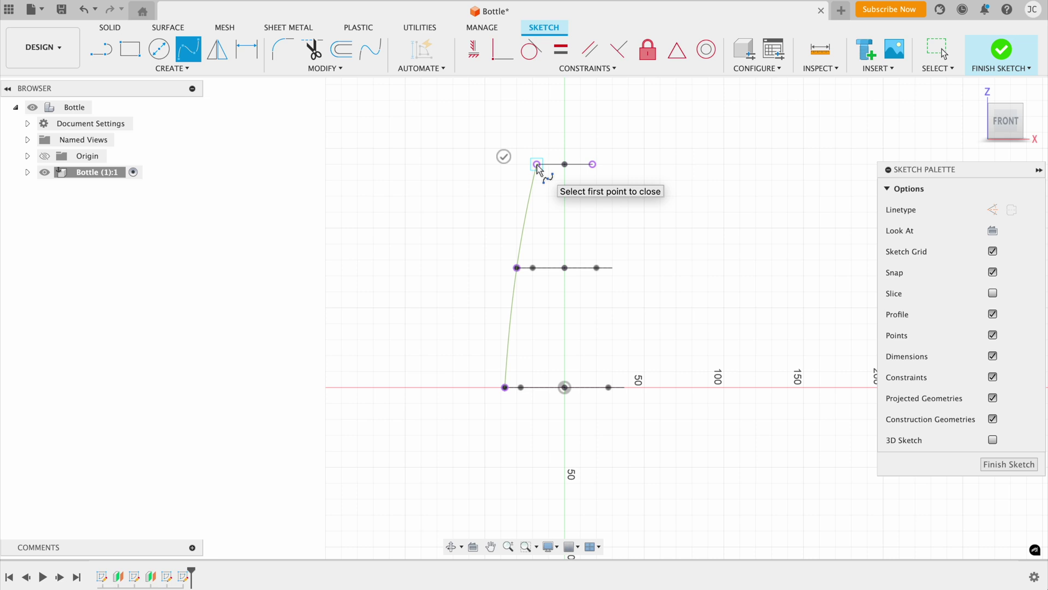
pyautogui.press('Escape')
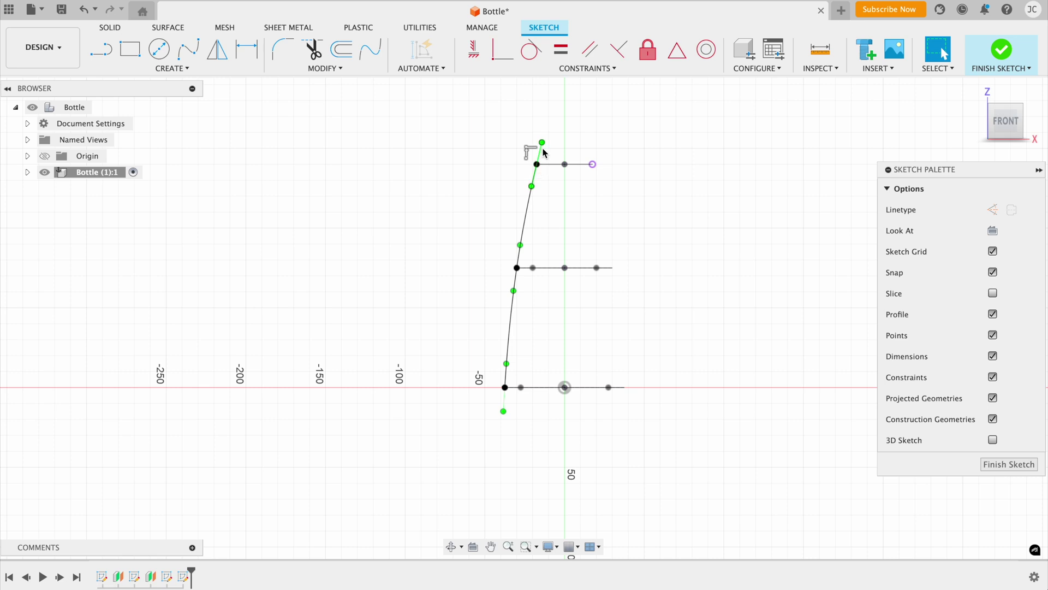
# - Reshape the spline with the tangent handles of its upper and middle points so it runs nearly vertical at the circle and forms a smooth S-curve
pyautogui.moveTo(542, 143); pyautogui.dragTo(541, 129)
pyautogui.moveTo(535, 203); pyautogui.dragTo(535, 203)
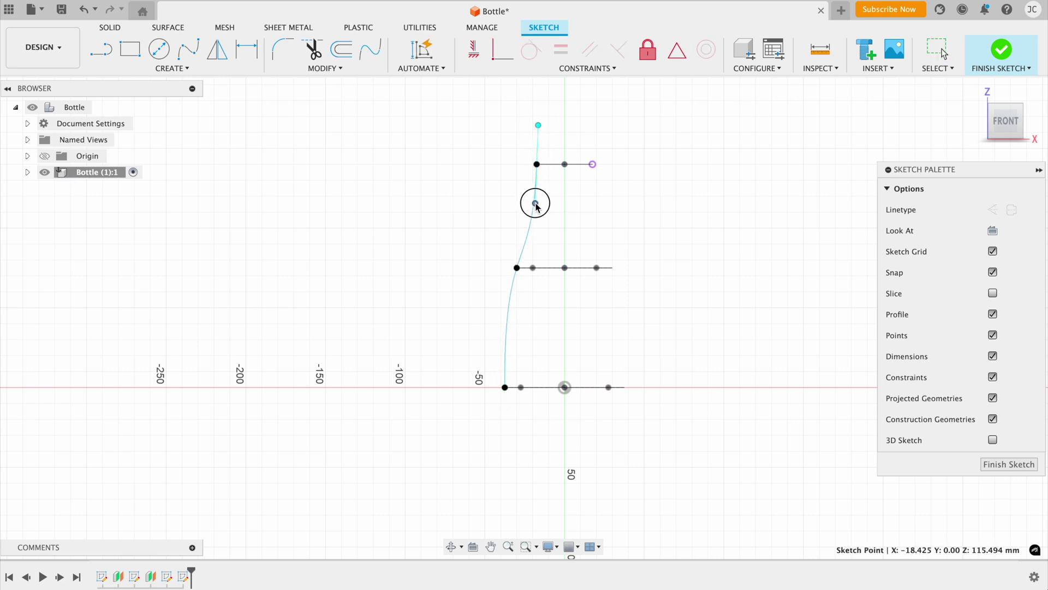
pyautogui.click(516, 266)
pyautogui.moveTo(523, 253); pyautogui.dragTo(526, 245)
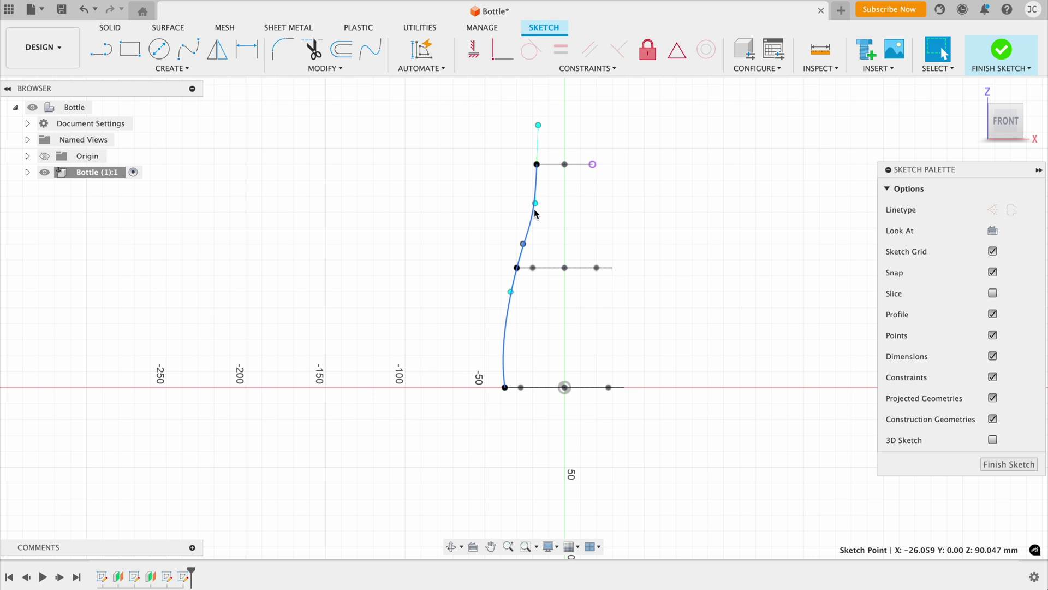
pyautogui.moveTo(535, 204); pyautogui.dragTo(523, 241)
pyautogui.moveTo(537, 115); pyautogui.dragTo(537, 114)
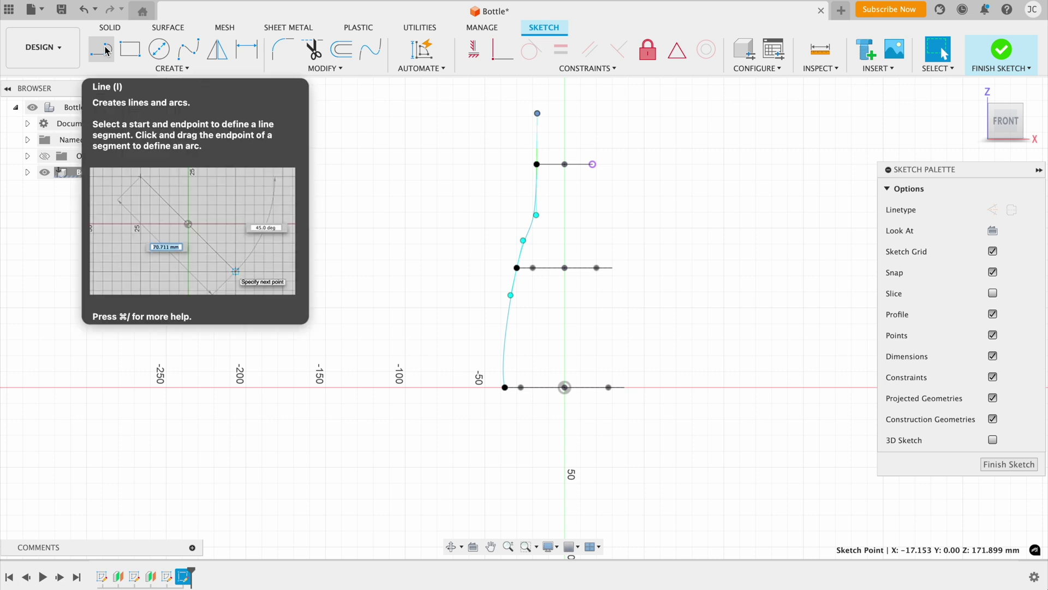
# - Draw a vertical 50 mm line up from the origin and convert it to a construction line
pyautogui.click(101, 50)
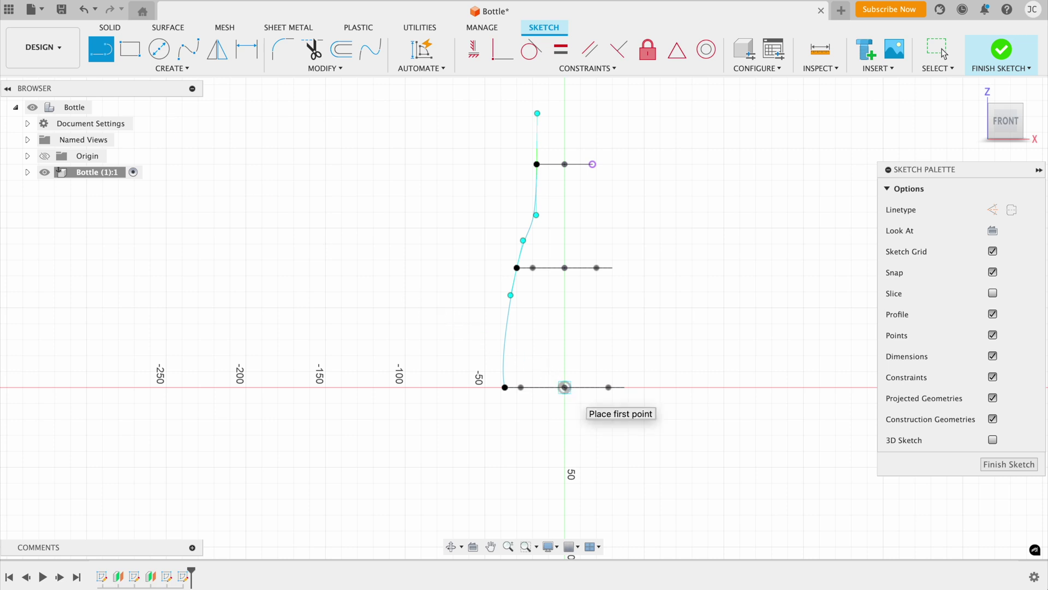
pyautogui.click(565, 387)
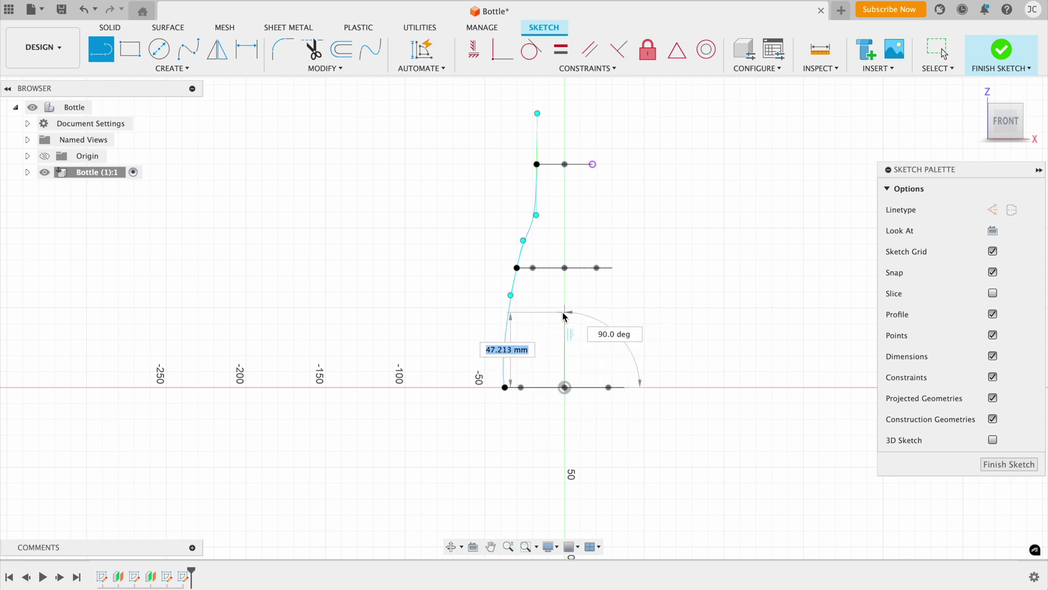
pyautogui.write('50')
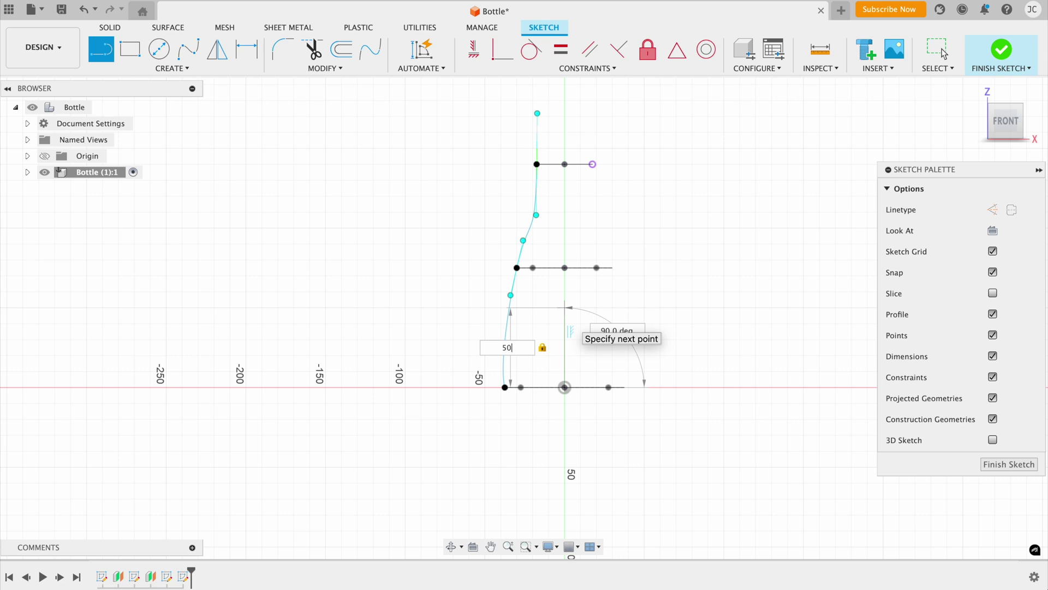
pyautogui.press('Return')
pyautogui.press('Escape')
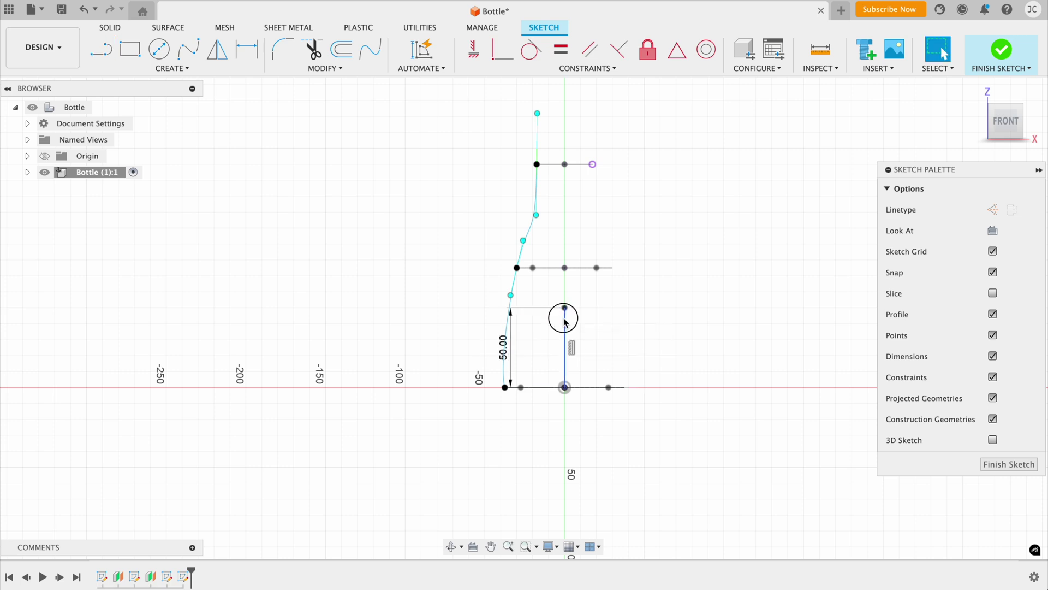
pyautogui.click(566, 322)
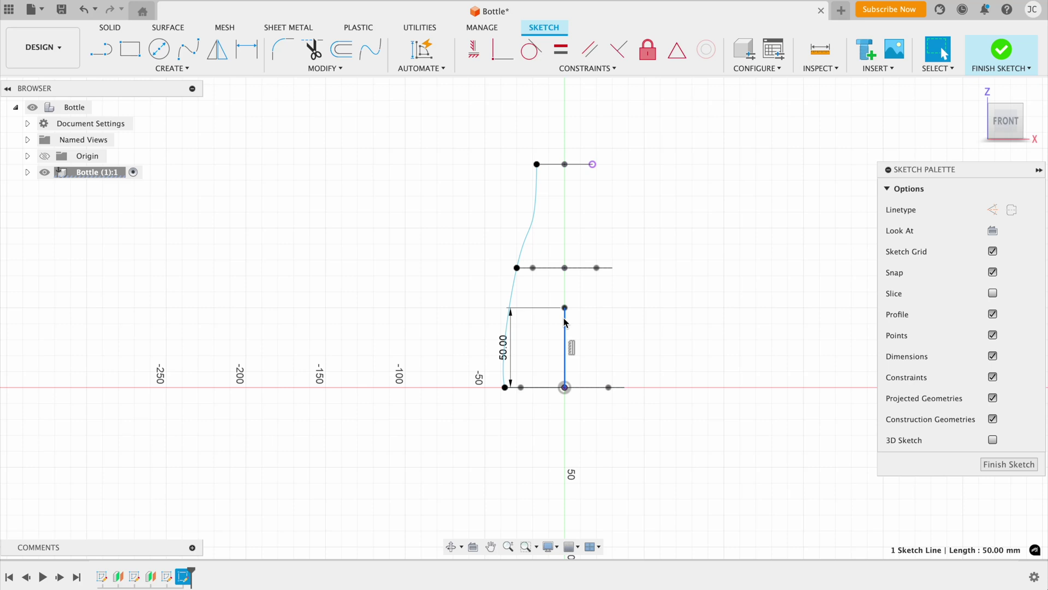
pyautogui.press('x')
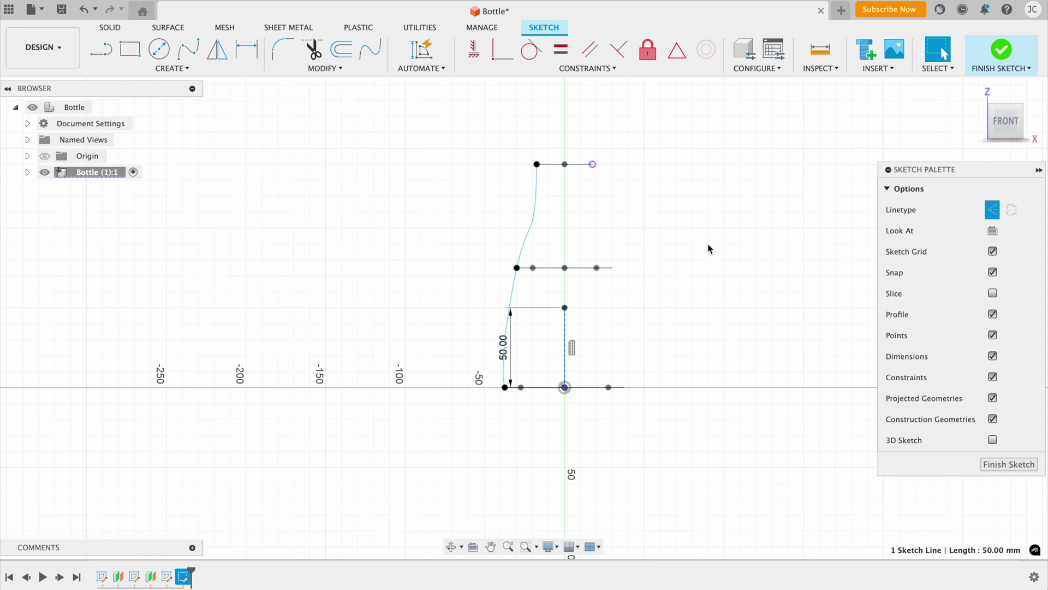
# - Mirror the side spline across the vertical construction line and finish the sketch
pyautogui.keyDown('shift'); pyautogui.moveTo(712, 237); pyautogui.dragTo(662, 279, button='middle'); pyautogui.keyUp('shift')
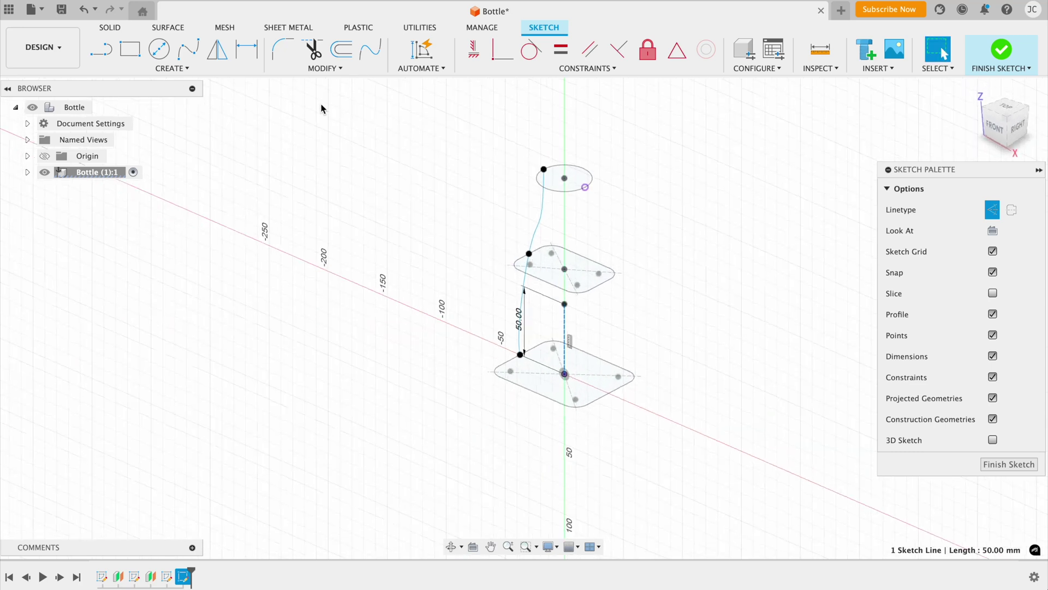
pyautogui.click(218, 50)
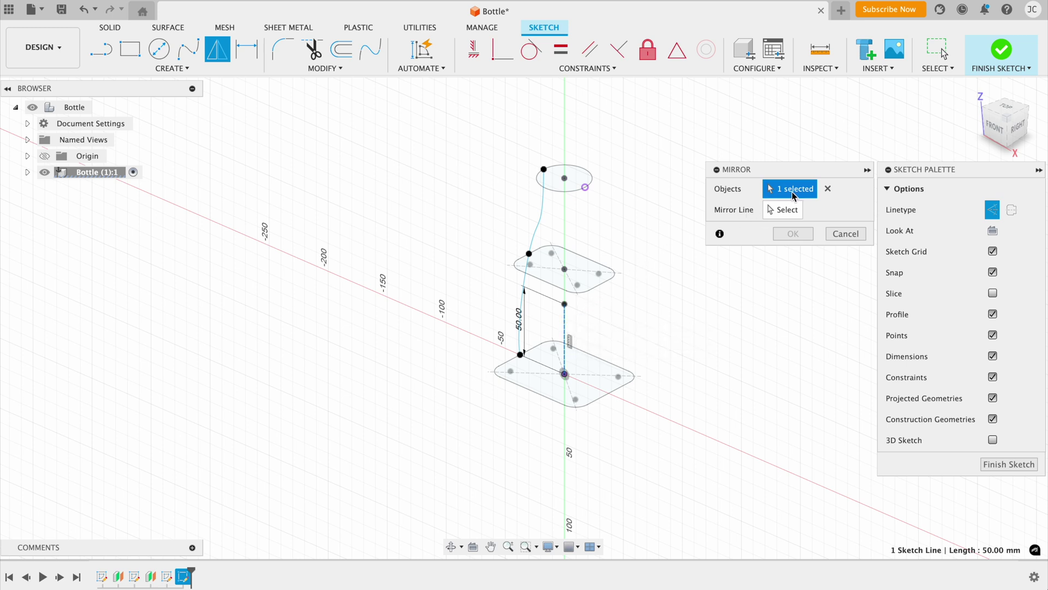
pyautogui.click(827, 189)
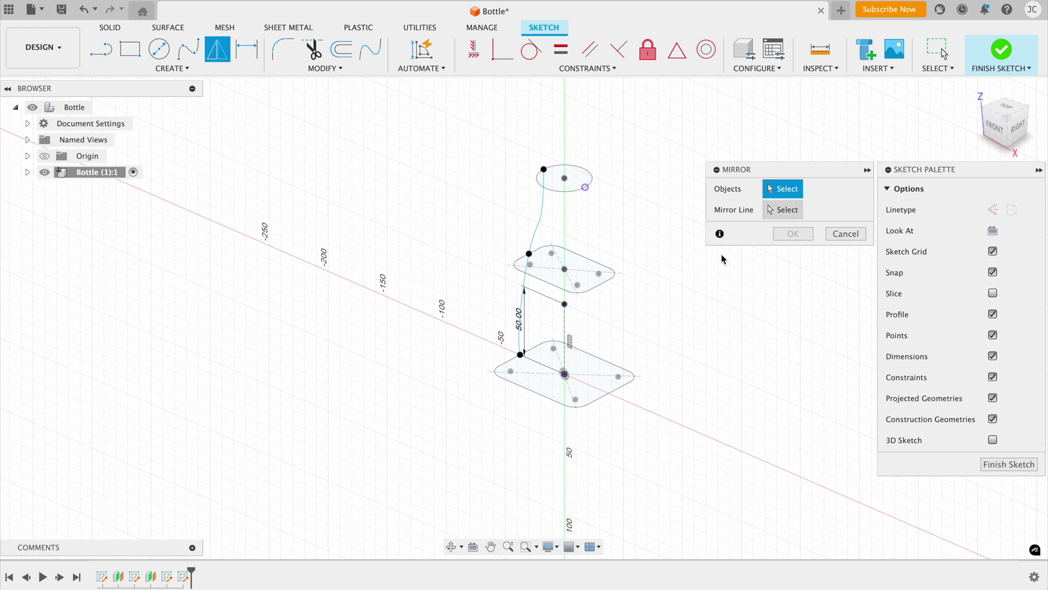
pyautogui.click(543, 219)
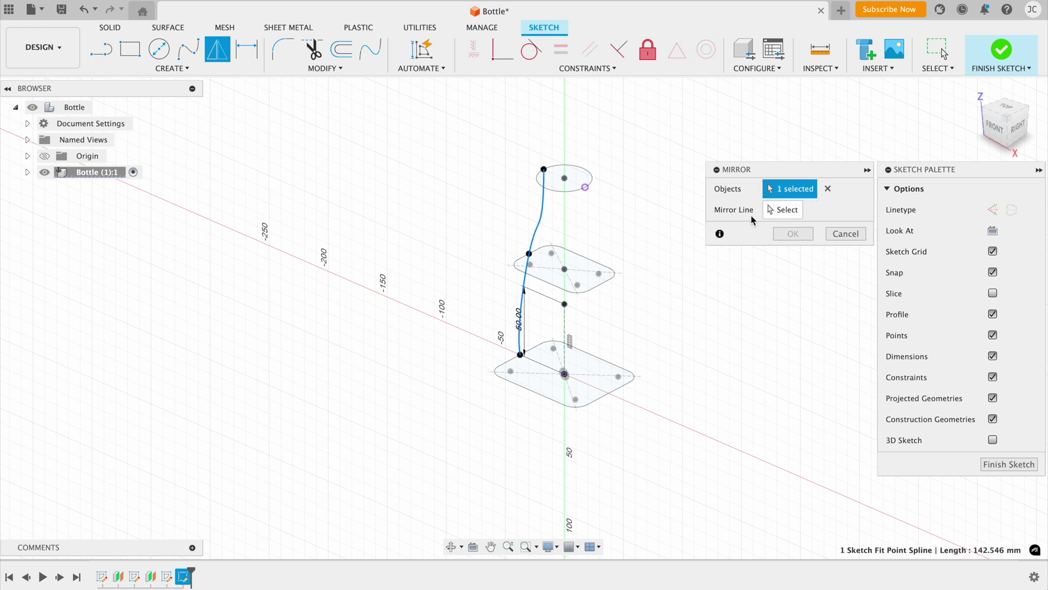
pyautogui.click(771, 211)
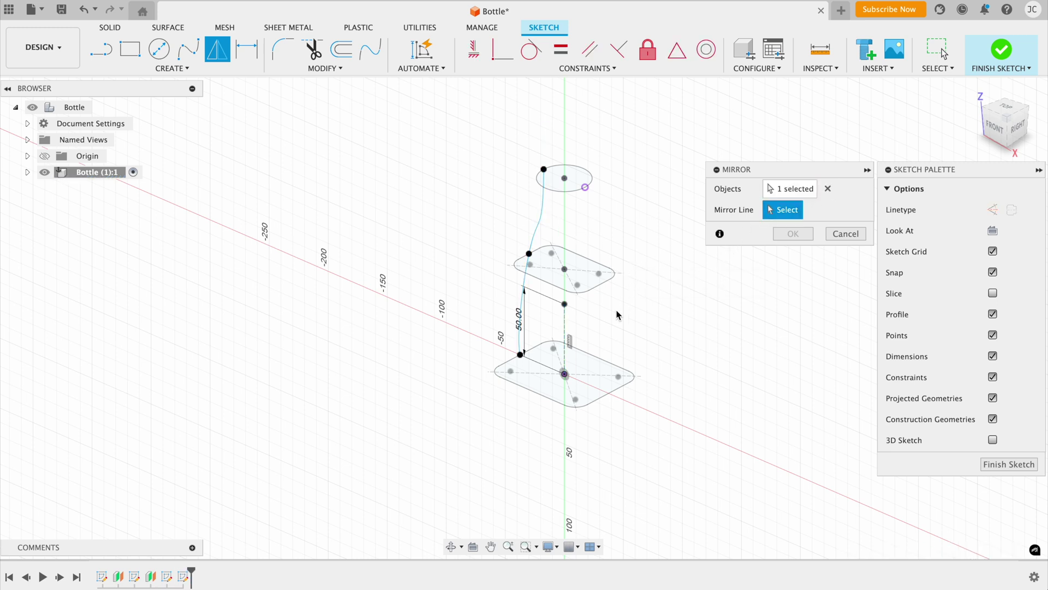
pyautogui.click(564, 329)
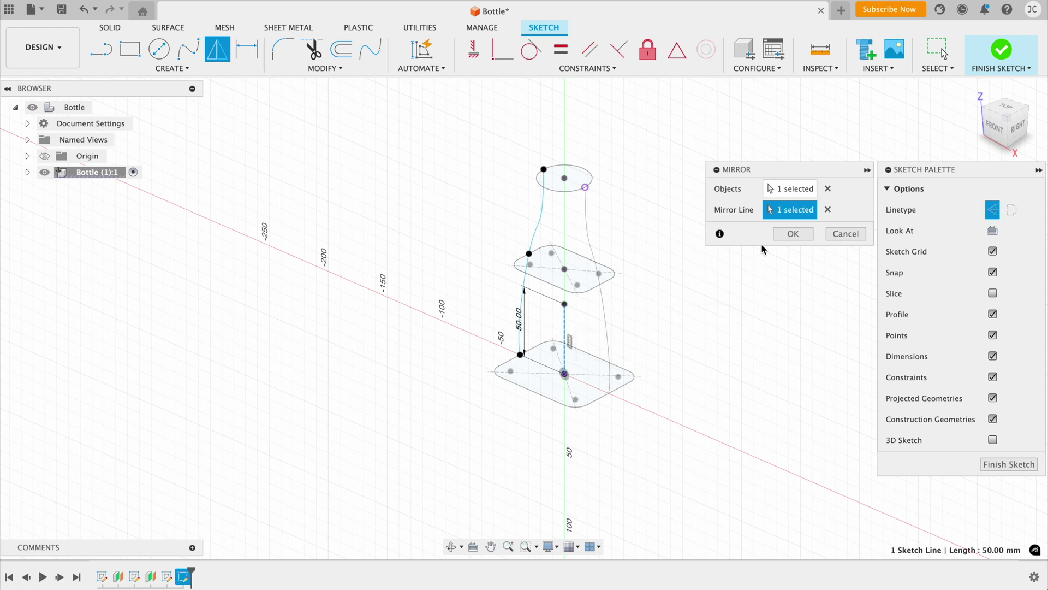
pyautogui.click(792, 233)
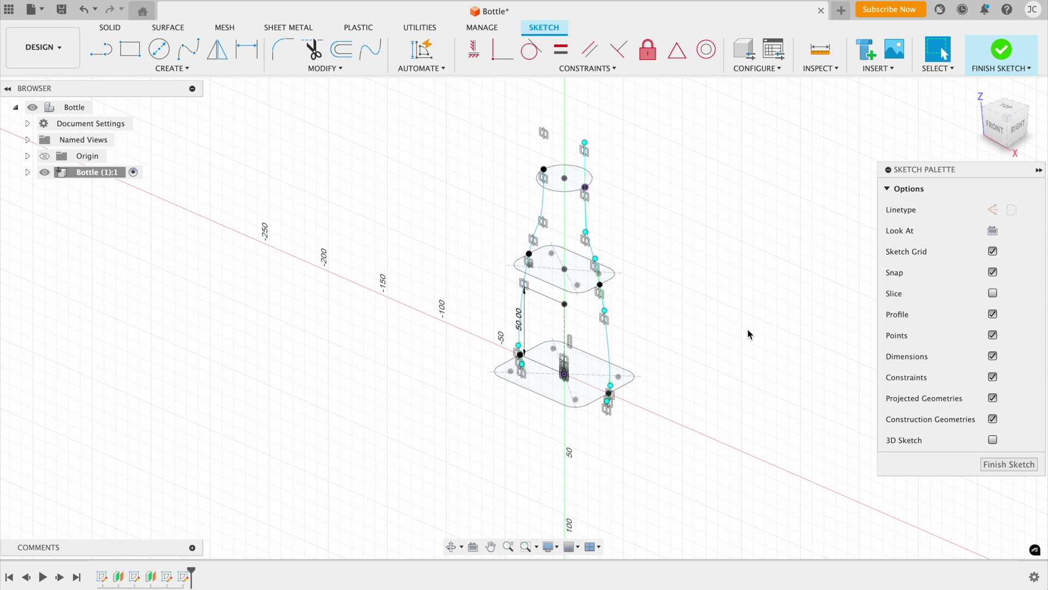
pyautogui.click(1009, 464)
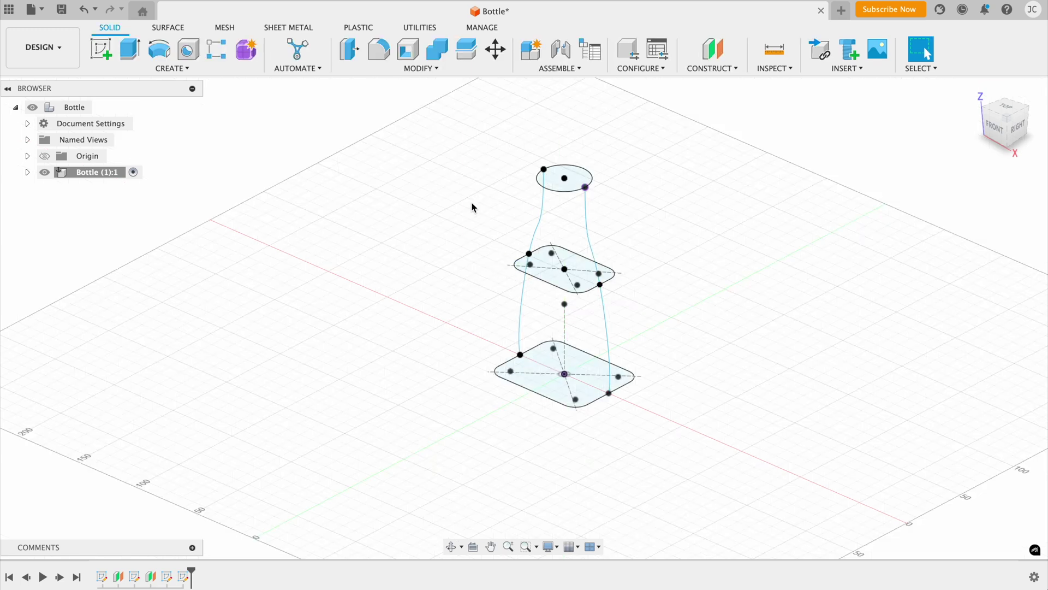
# - Start a solid Loft through the base rounded rectangle, the middle rounded rectangle and the upper circle, in that order
pyautogui.click(222, 73)
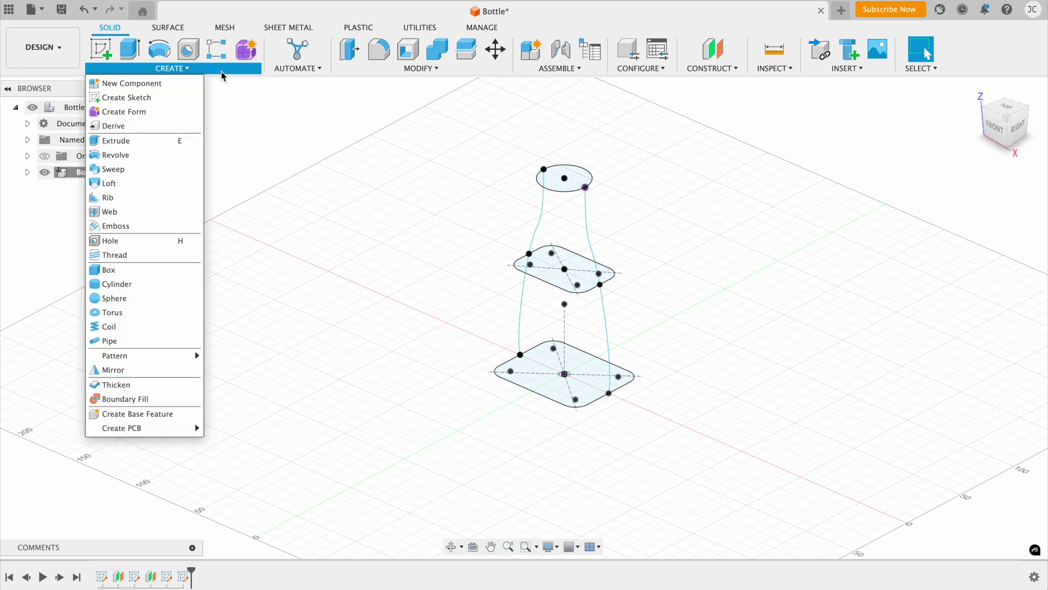
pyautogui.click(114, 183)
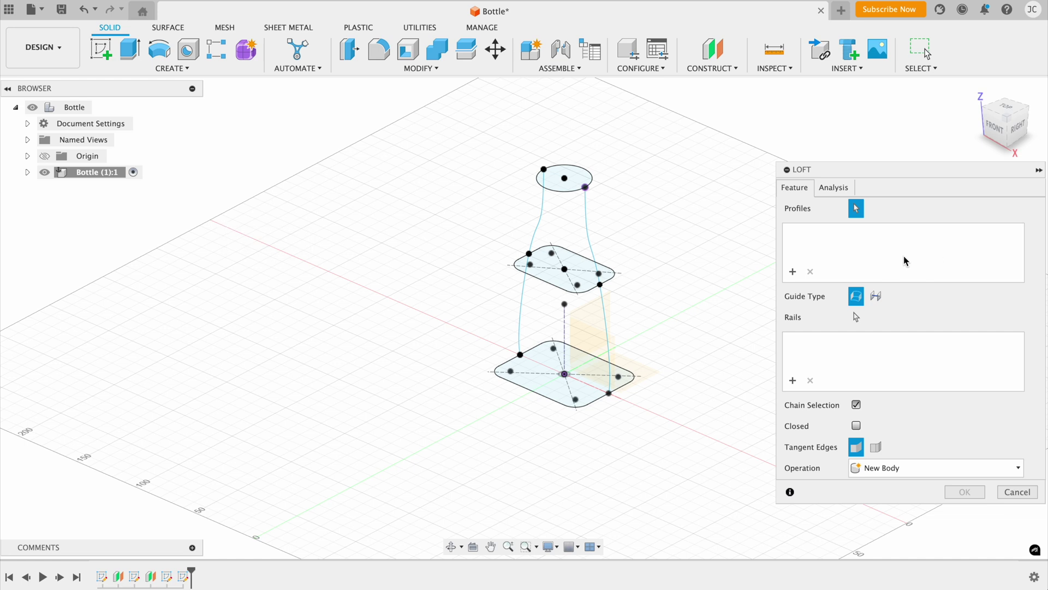
pyautogui.click(565, 396)
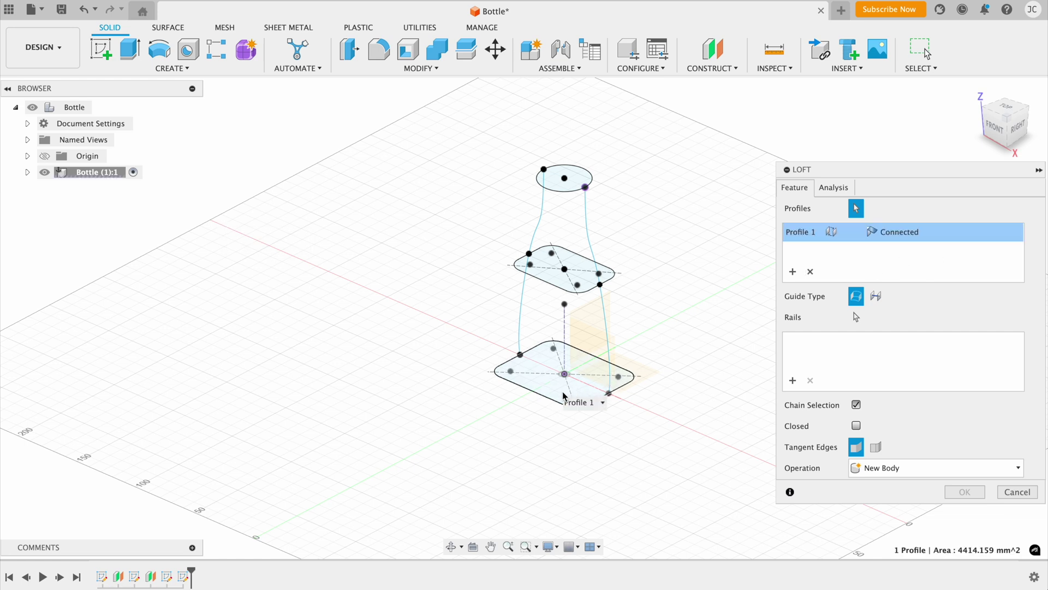
pyautogui.click(563, 282)
pyautogui.click(576, 178)
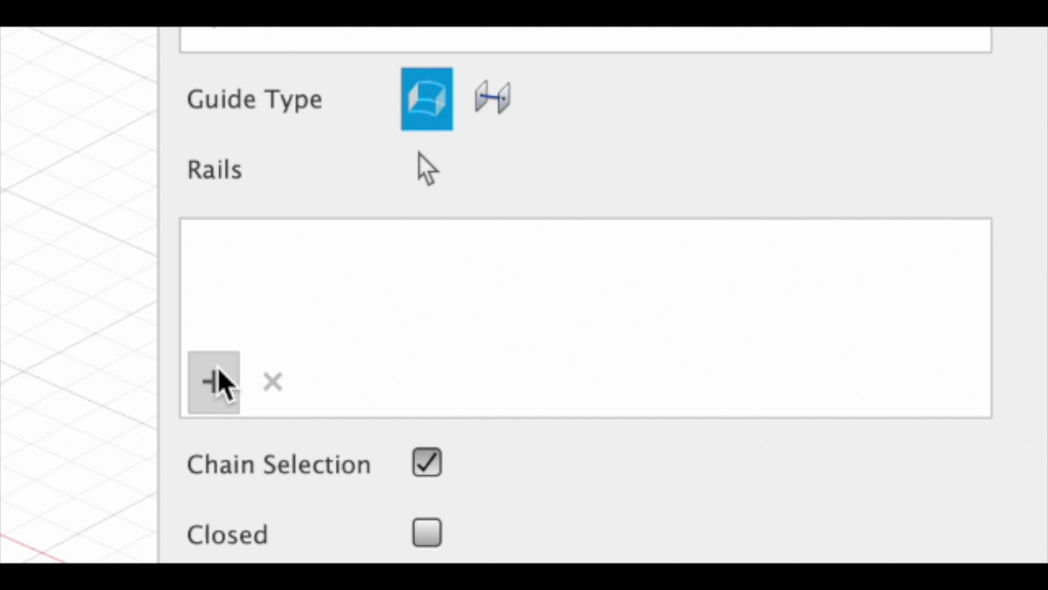
# - Add the original and mirrored side splines as the loft's two rails and create the loft as a new body
pyautogui.click(219, 371)
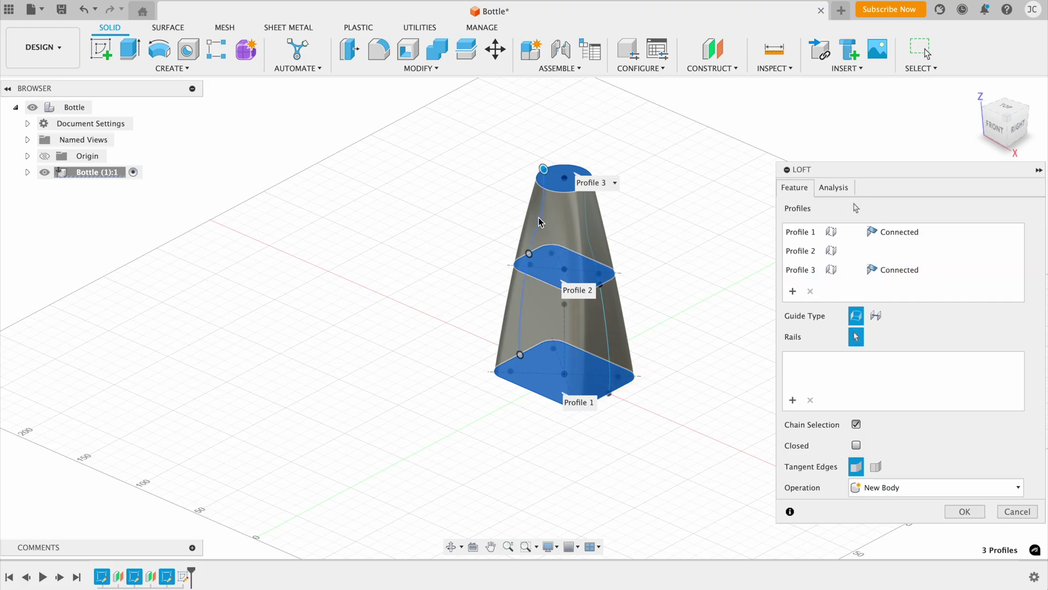
pyautogui.click(540, 222)
pyautogui.scroll(1, 532, 245)
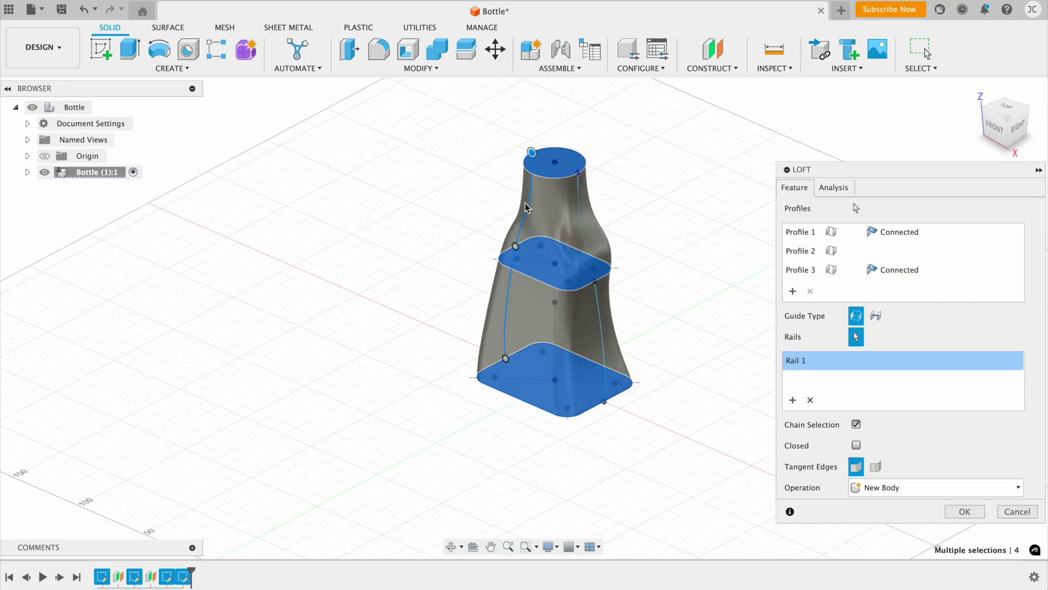
pyautogui.keyDown('shift'); pyautogui.moveTo(637, 228); pyautogui.dragTo(685, 215, button='middle'); pyautogui.keyUp('shift')
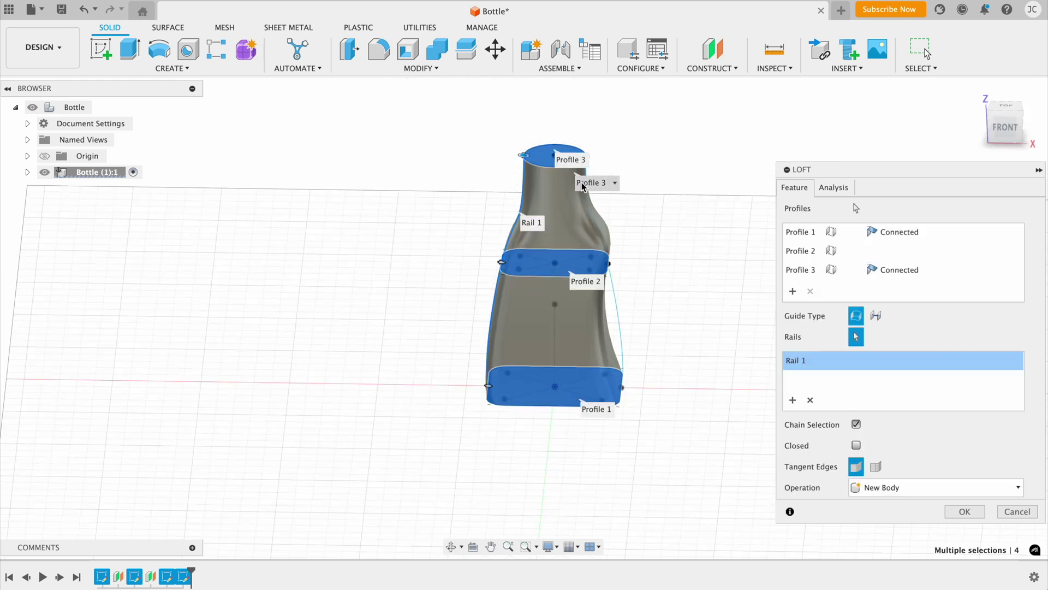
pyautogui.click(620, 317)
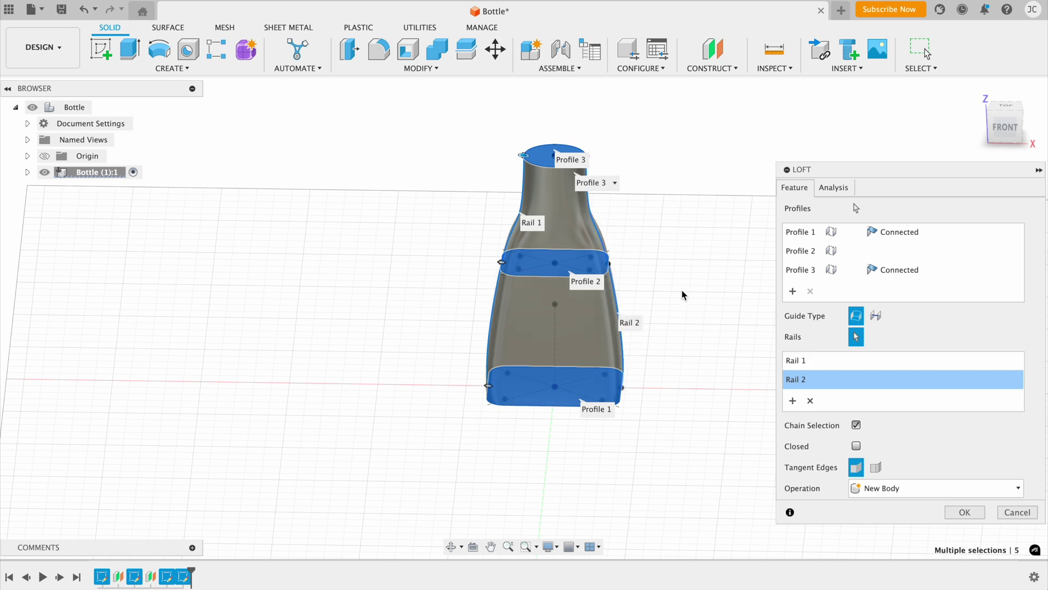
pyautogui.keyDown('shift'); pyautogui.moveTo(682, 295); pyautogui.dragTo(705, 267, button='middle'); pyautogui.keyUp('shift')
pyautogui.click(958, 511)
# - Fillet the bottle's bottom edge loop with a 5 mm radius
pyautogui.keyDown('shift'); pyautogui.moveTo(955, 510); pyautogui.dragTo(737, 240, button='middle'); pyautogui.keyUp('shift')
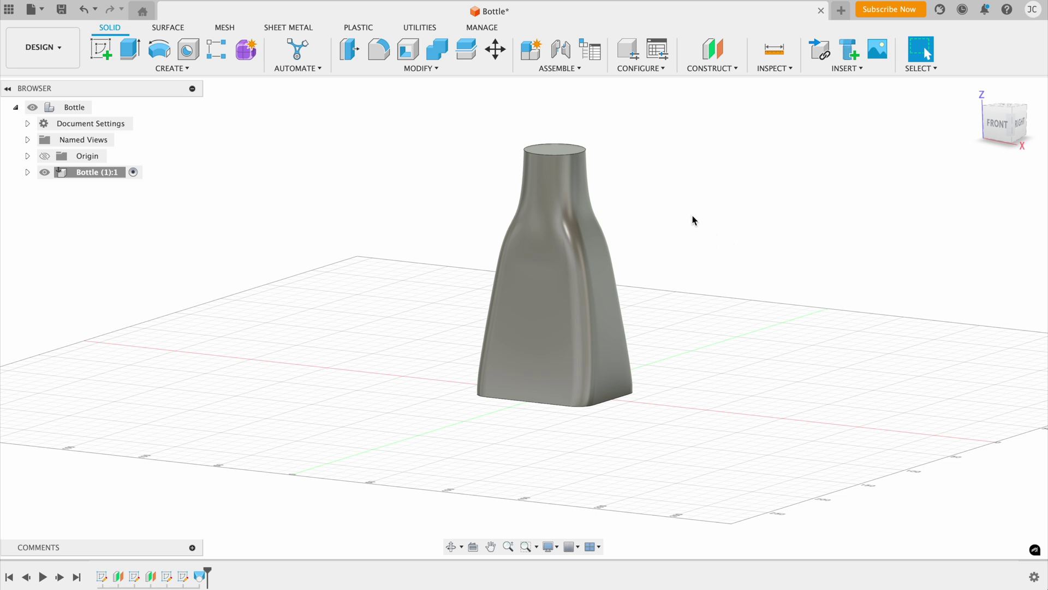
pyautogui.press('f')
pyautogui.click(578, 409)
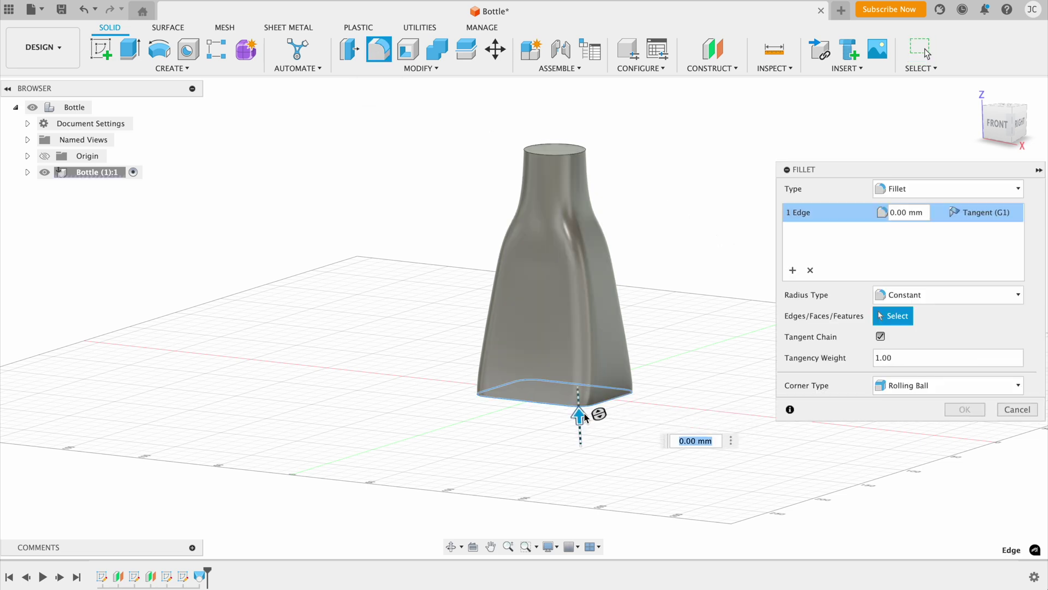
pyautogui.write('5')
pyautogui.press('Return')
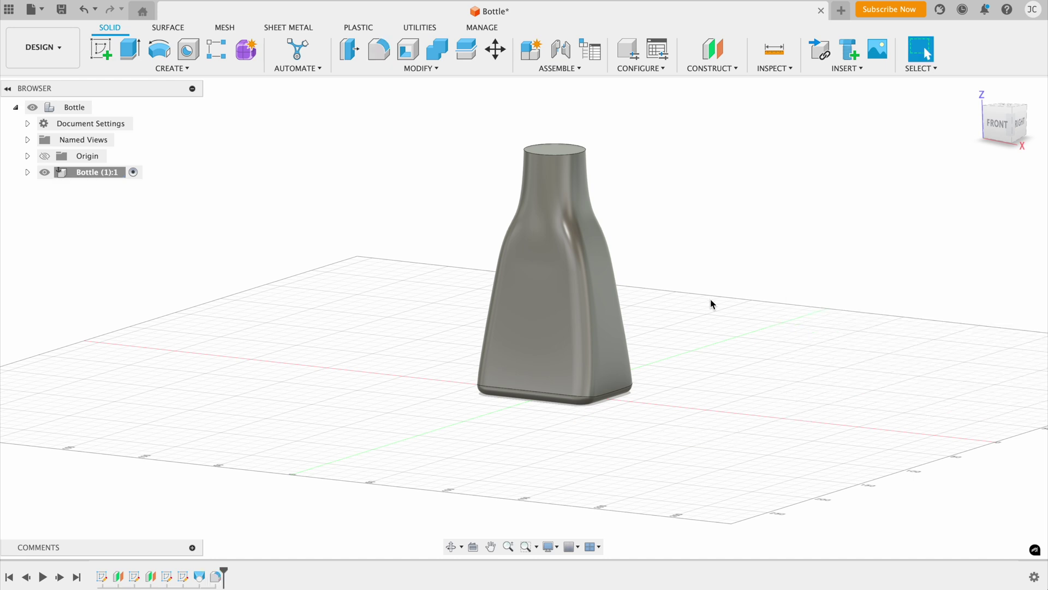
# - Shell the bottle with an inside thickness of 2 mm, removing the circular face at the neck opening
pyautogui.keyDown('shift'); pyautogui.moveTo(664, 189); pyautogui.dragTo(660, 202, button='middle'); pyautogui.keyUp('shift')
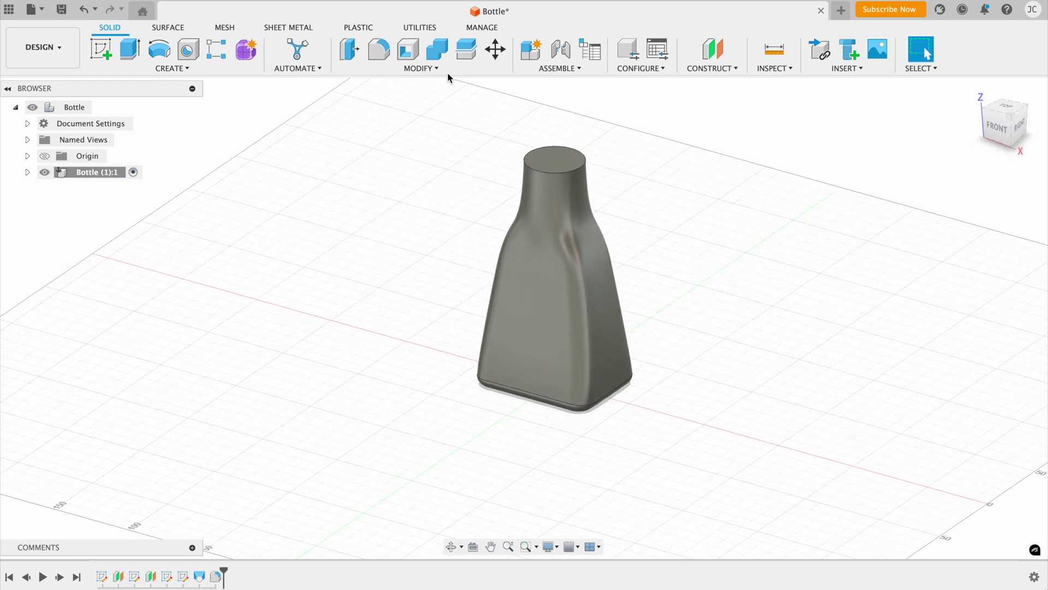
pyautogui.click(409, 50)
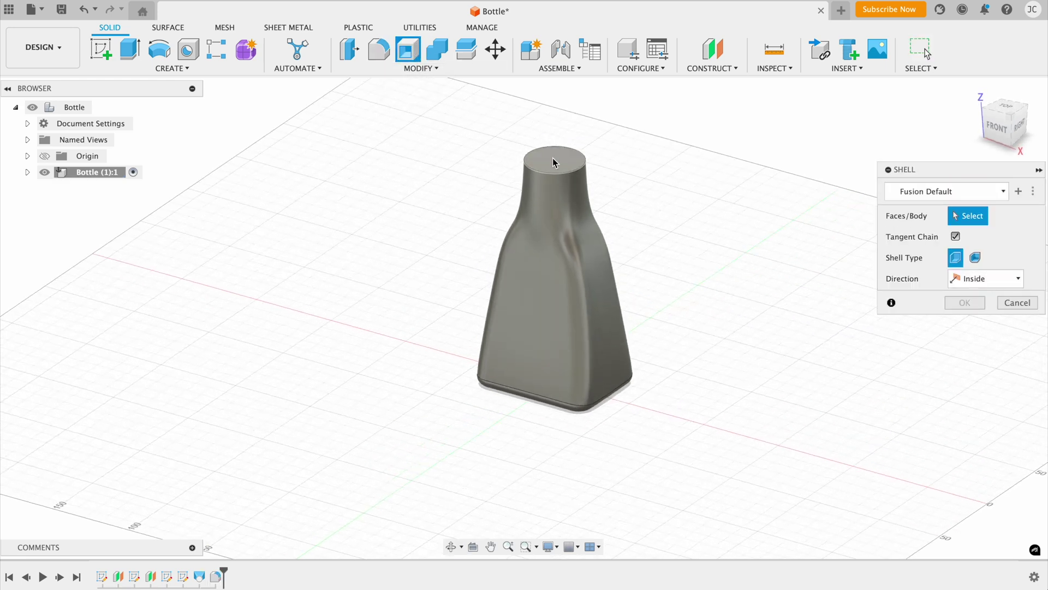
pyautogui.click(552, 158)
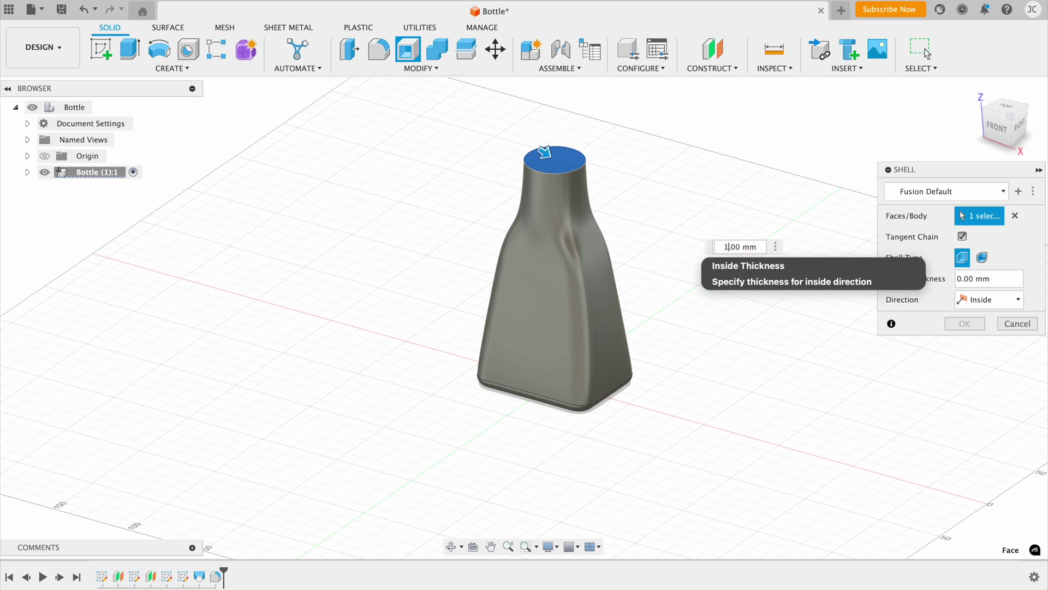
pyautogui.write('1')
pyautogui.press('Return')
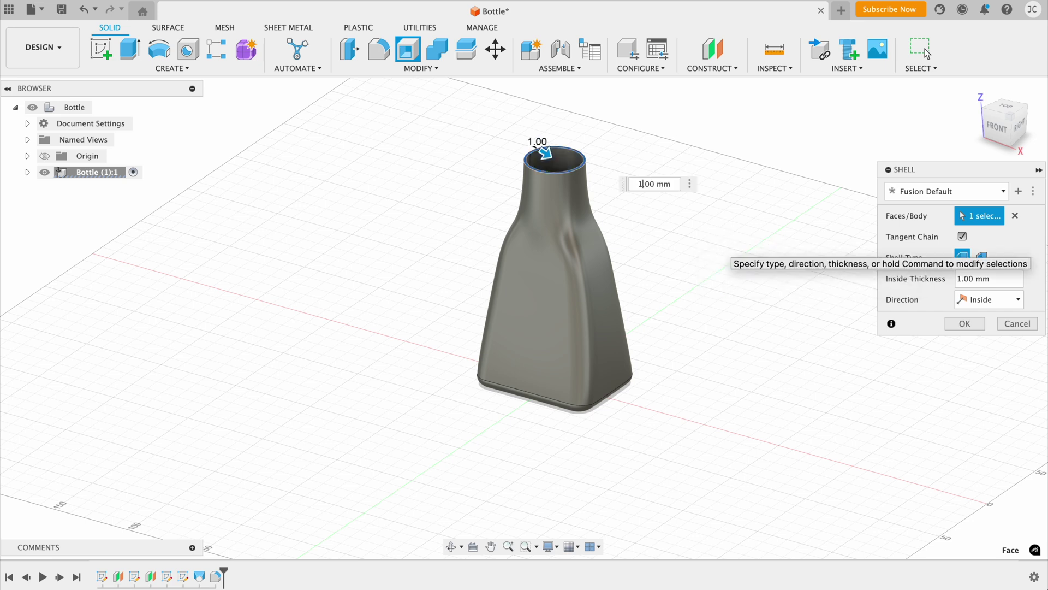
pyautogui.press('BackSpace')
pyautogui.write('2')
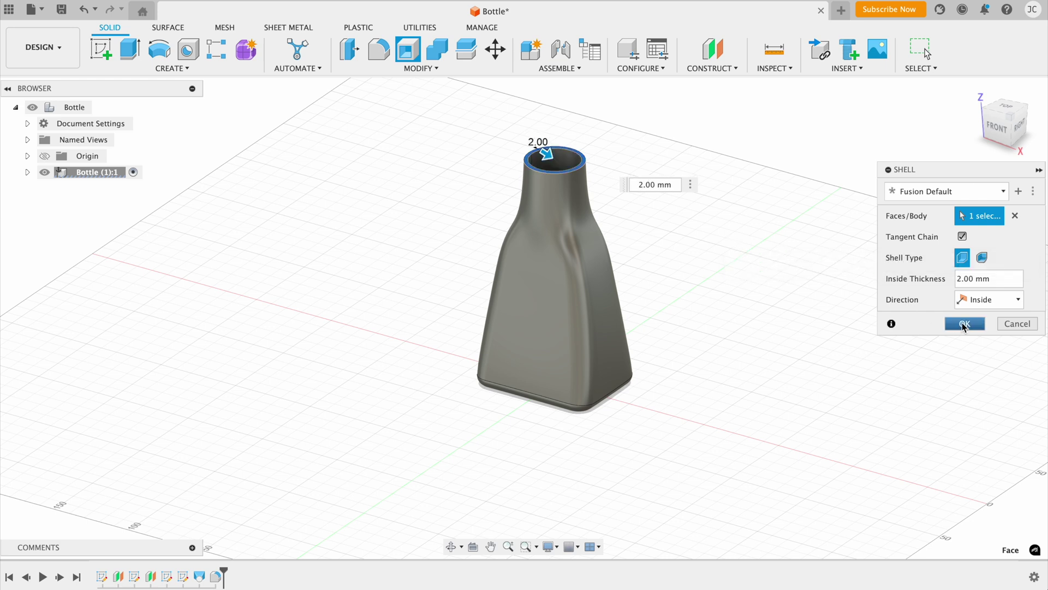
pyautogui.press('Return')
# - Fillet the outer and inner rim edges of the bottle's neck with a 0.5 mm radius
pyautogui.scroll(3, 601, 145)
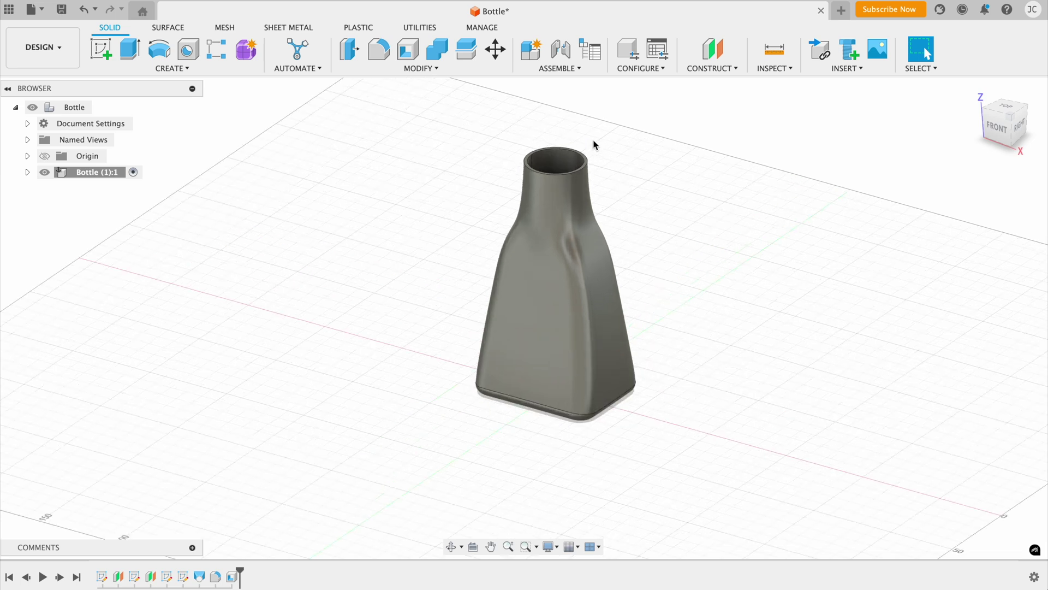
pyautogui.scroll(2, 591, 148)
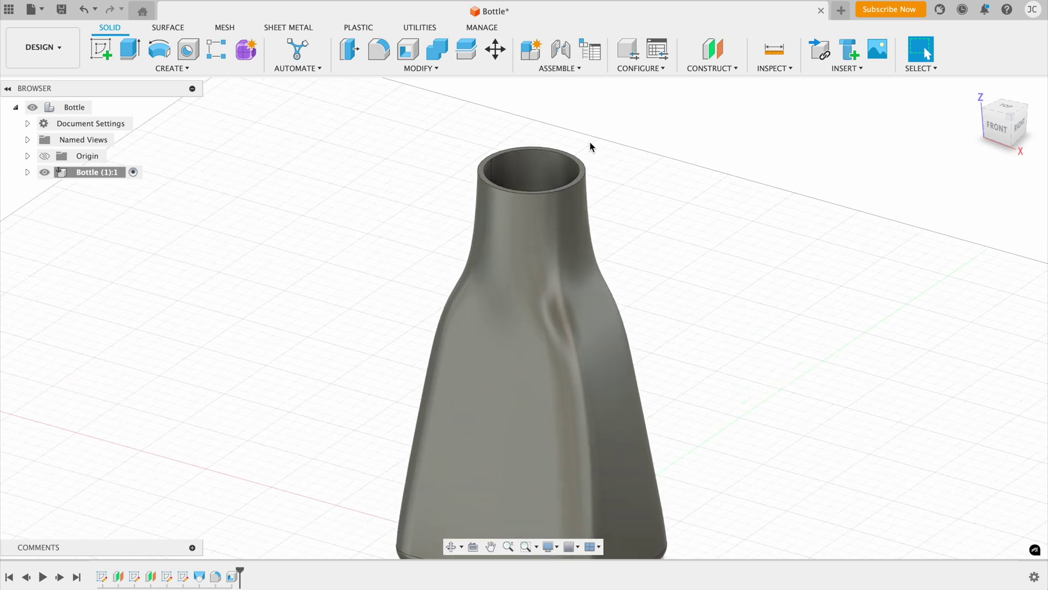
pyautogui.keyDown('shift'); pyautogui.moveTo(591, 138); pyautogui.dragTo(562, 144, button='middle'); pyautogui.keyUp('shift')
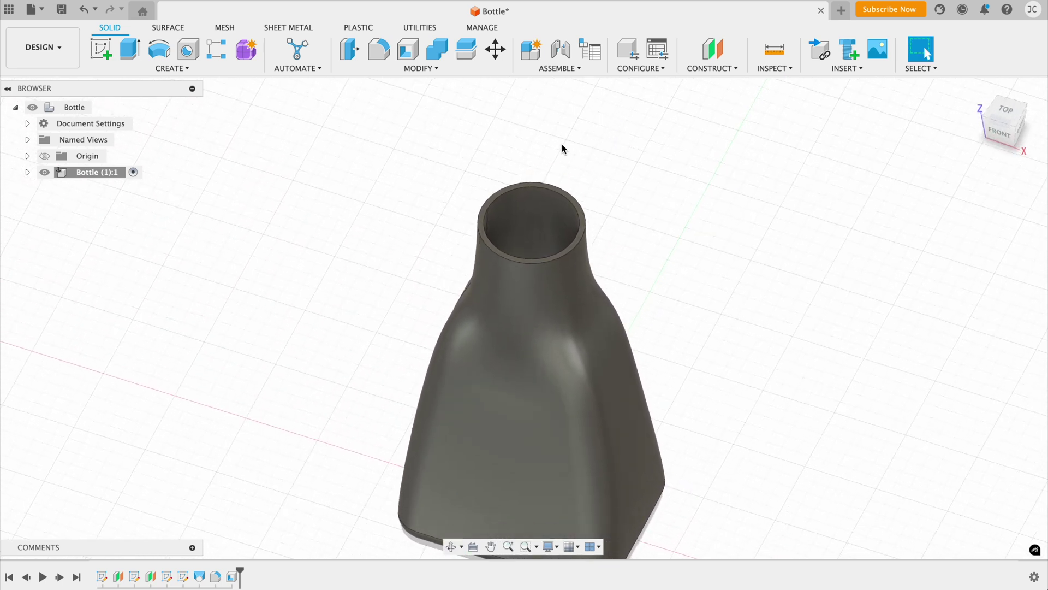
pyautogui.click(379, 49)
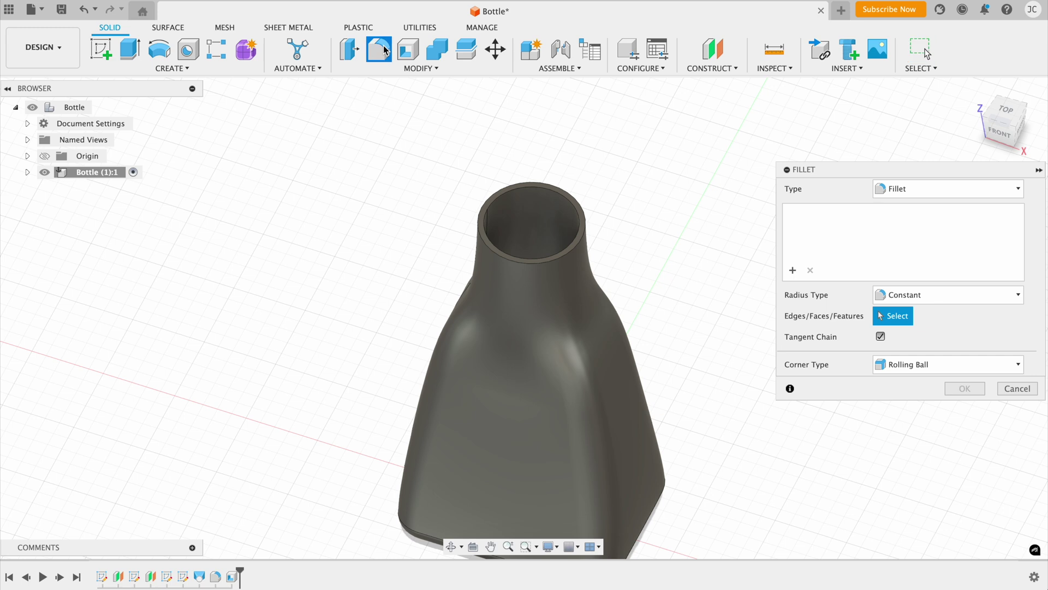
pyautogui.click(478, 227)
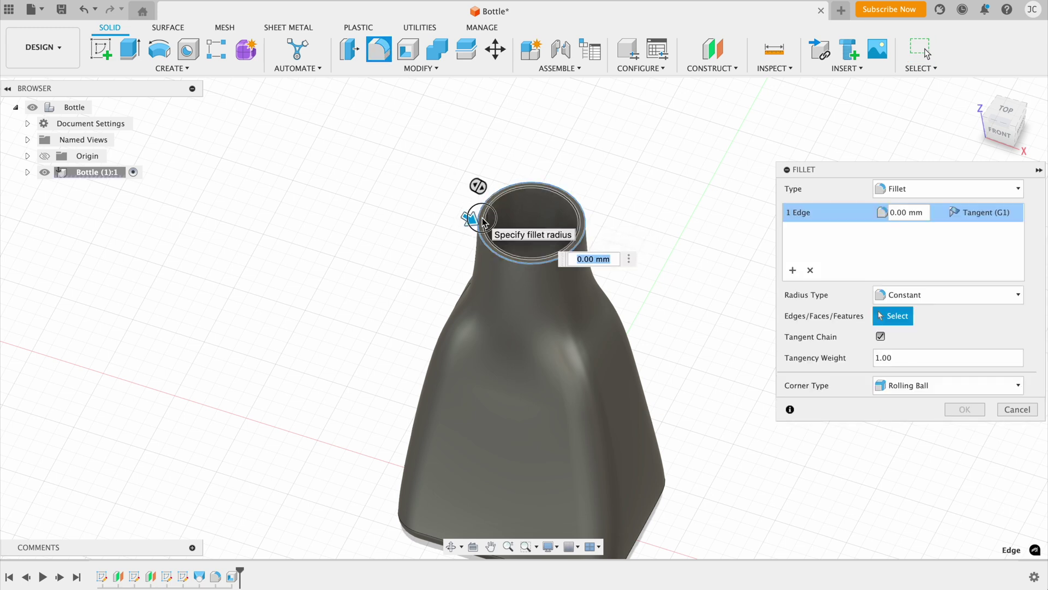
pyautogui.click(482, 221)
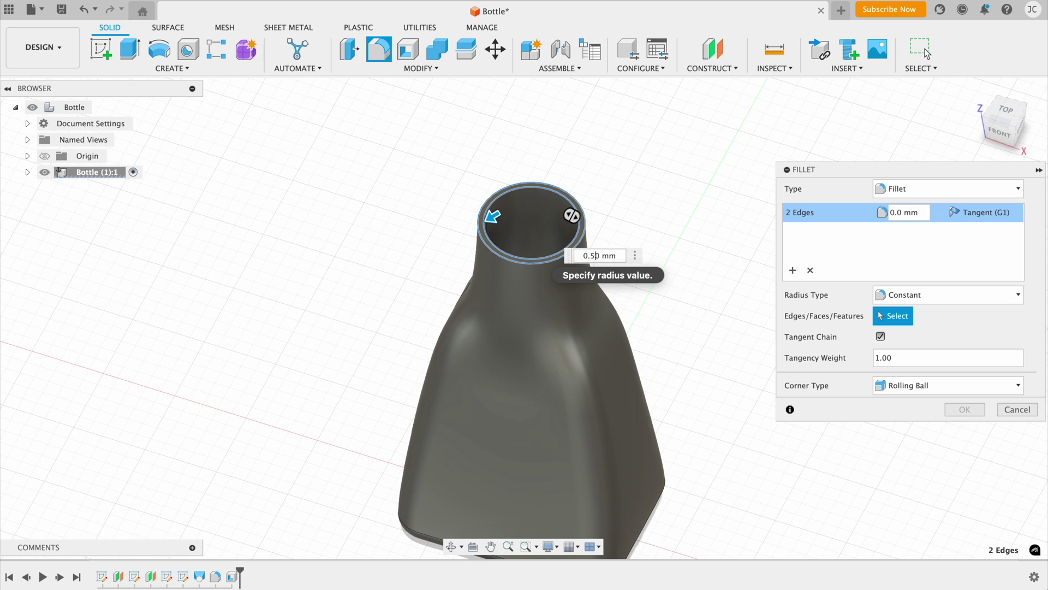
pyautogui.press('Return')
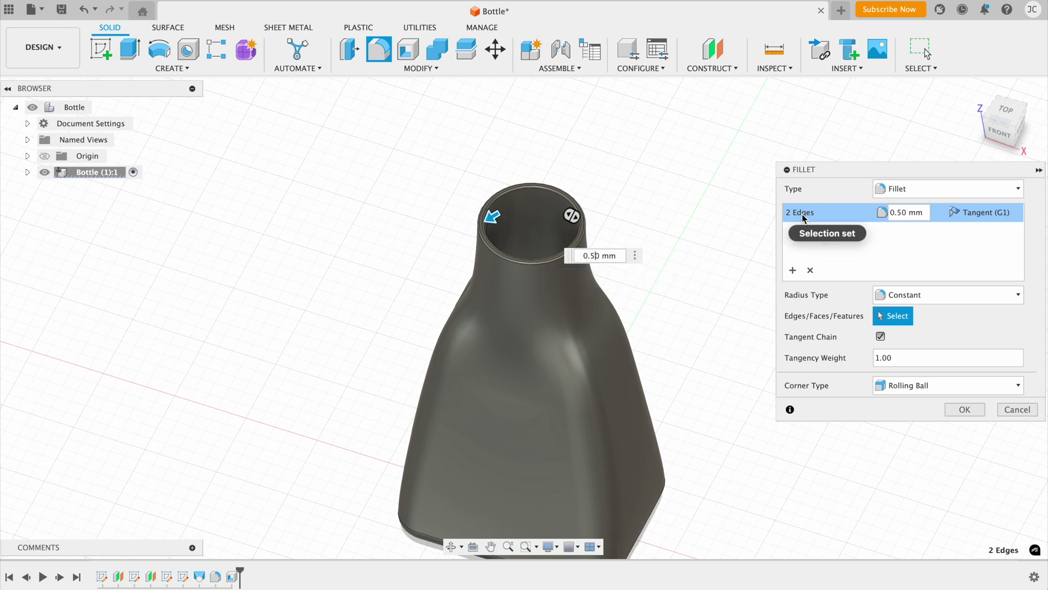
pyautogui.click(966, 410)
pyautogui.scroll(3, 805, 340)
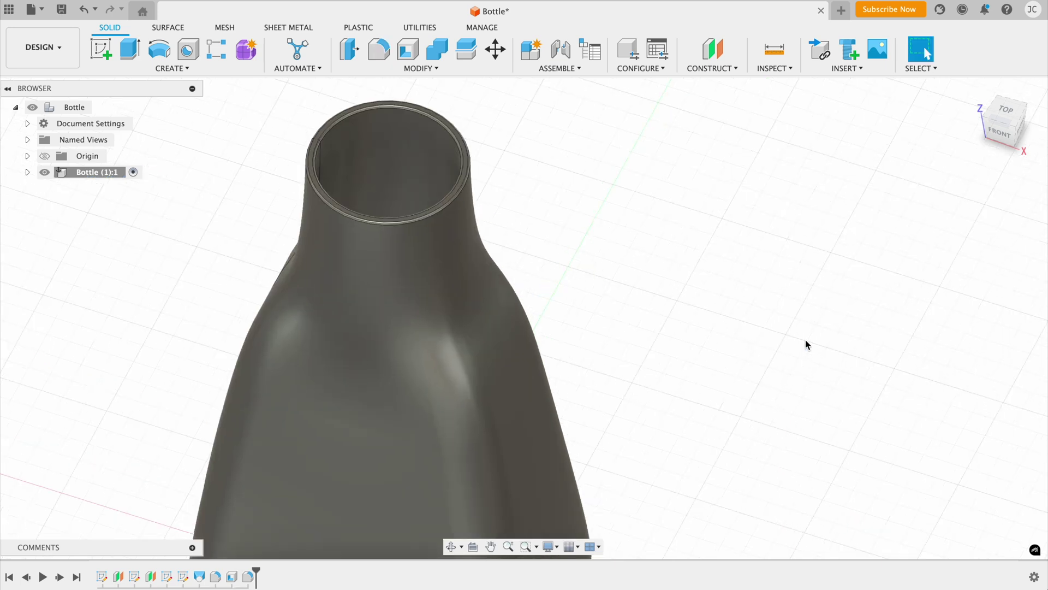
pyautogui.scroll(-5, 805, 340)
pyautogui.scroll(2, 806, 342)
pyautogui.keyDown('shift'); pyautogui.moveTo(805, 341); pyautogui.dragTo(808, 309, button='middle'); pyautogui.keyUp('shift')
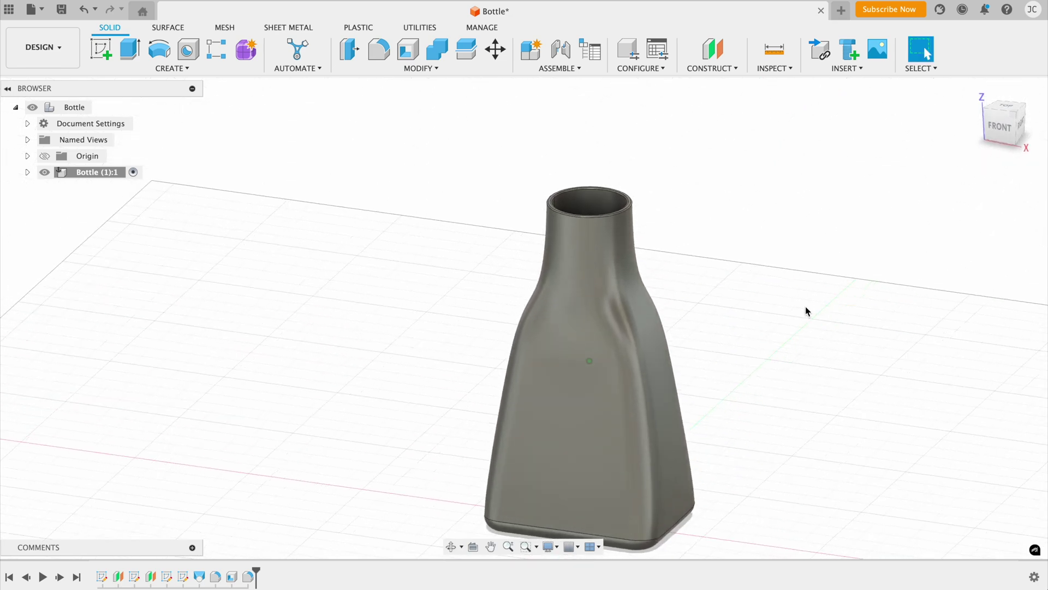